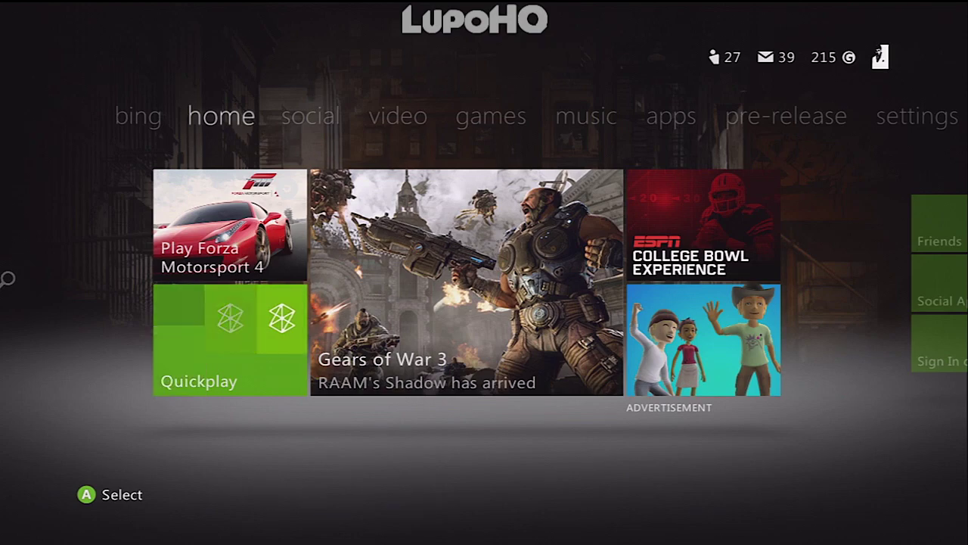
Open the HDTV output settings from the console's display settings
key("Right")
key("Right")
key("Right")
key("Right")
key("Right")
key("Right")
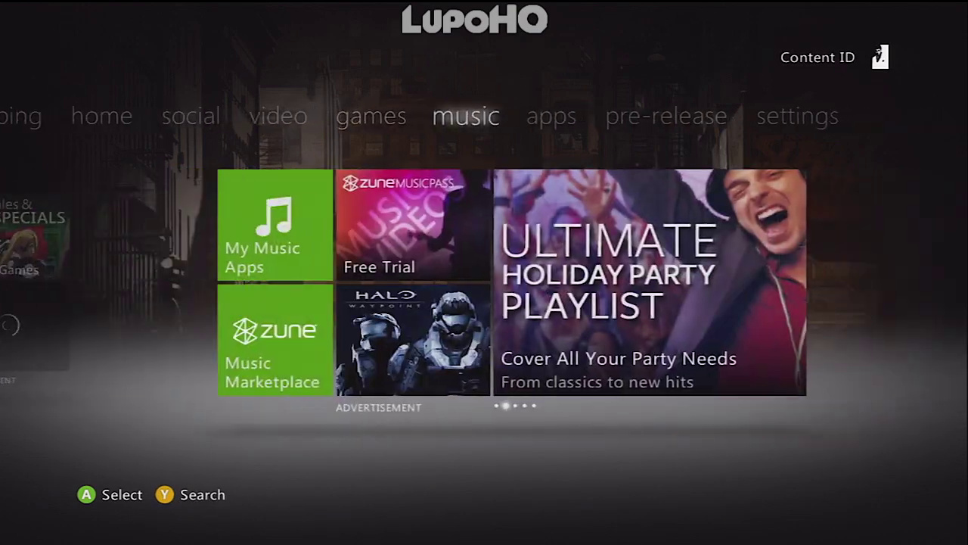
key("Right")
key("Down")
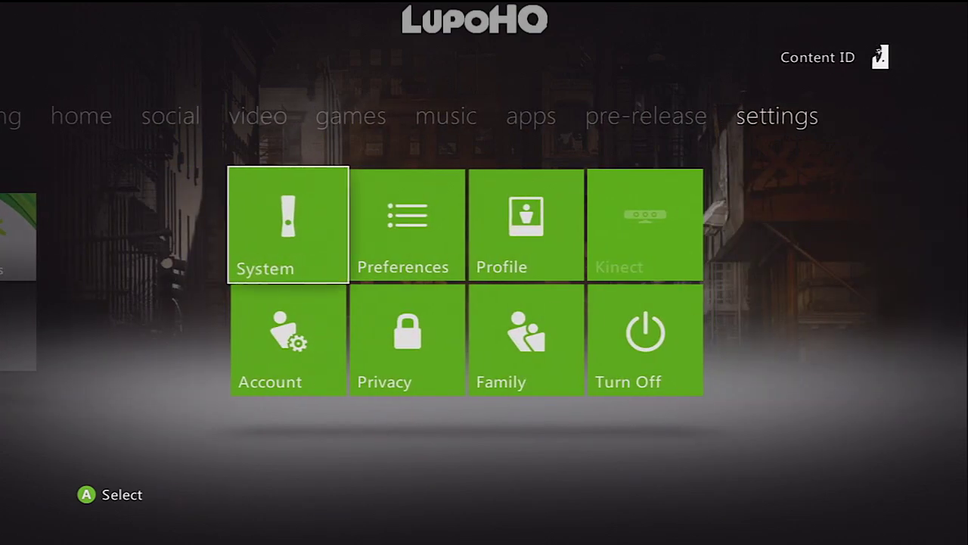
key("Return")
key("Return")
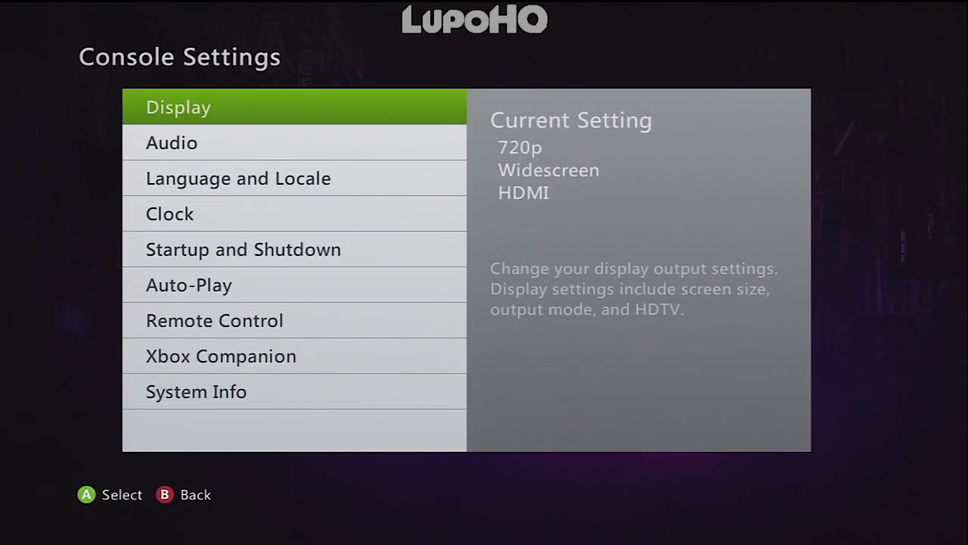
key("Return")
key("Return")
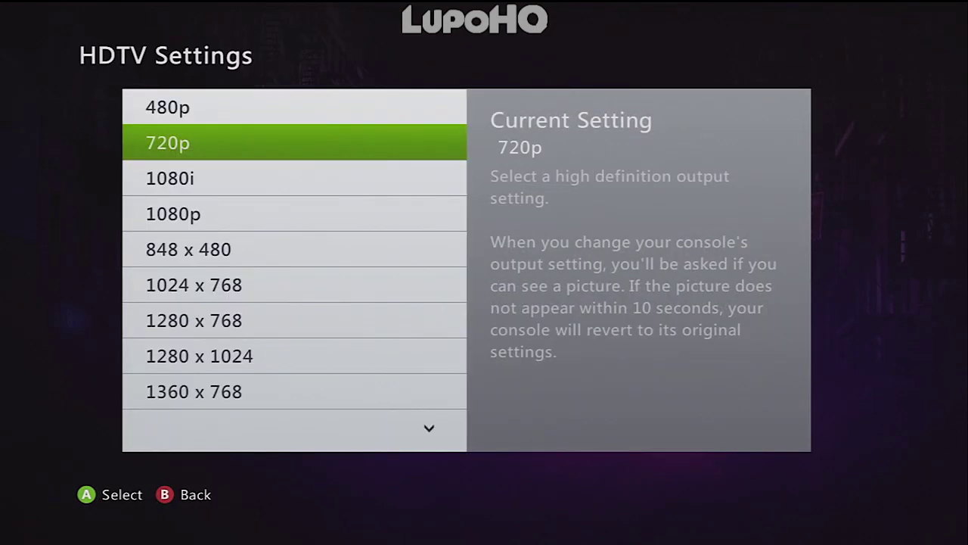
Review the HDTV resolution options, keep 720p, and return to the dashboard's settings section
key("Down")
key("Up")
key("Escape")
key("Return")
key("Escape")
key("Return")
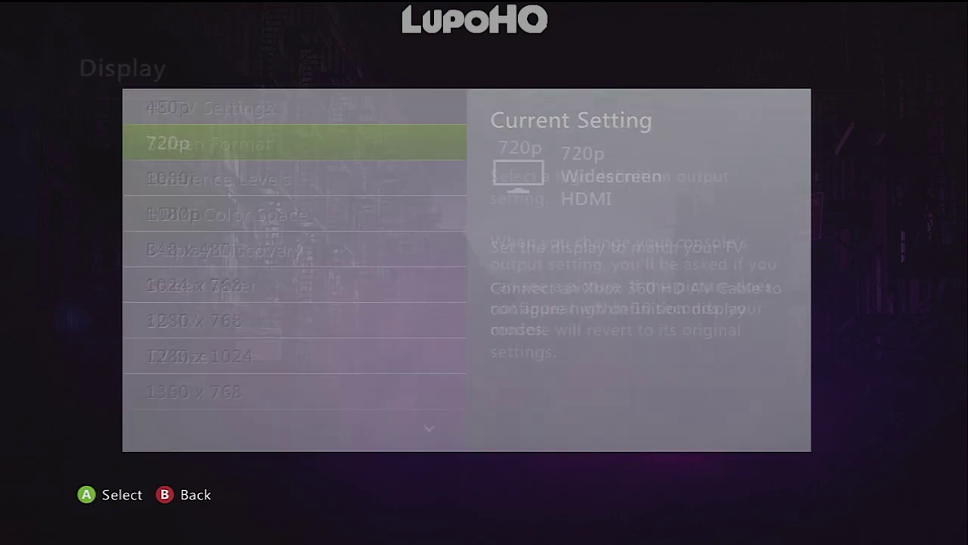
key("Escape")
key("Return")
key("Escape")
key("Escape")
key("Escape")
key("Escape")
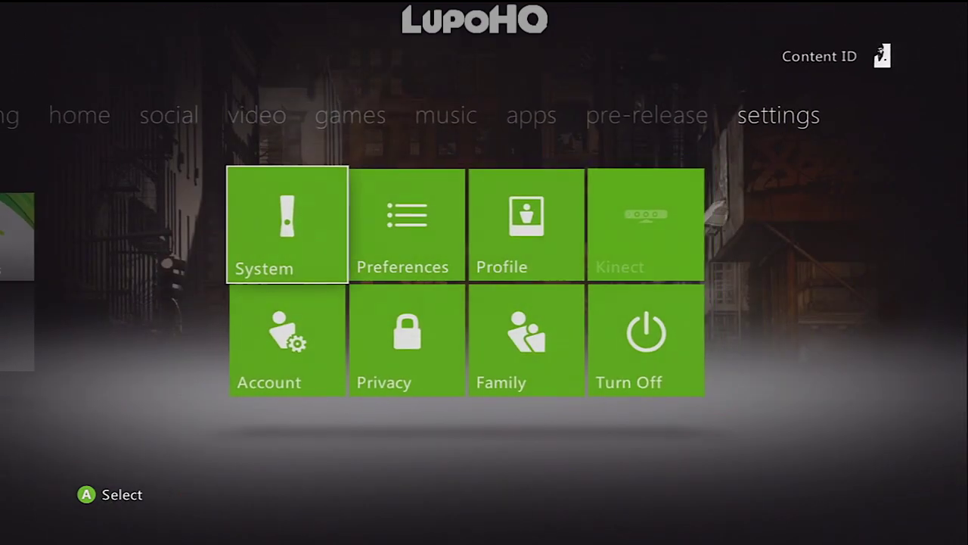
key("Left")
key("Left")
key("Left")
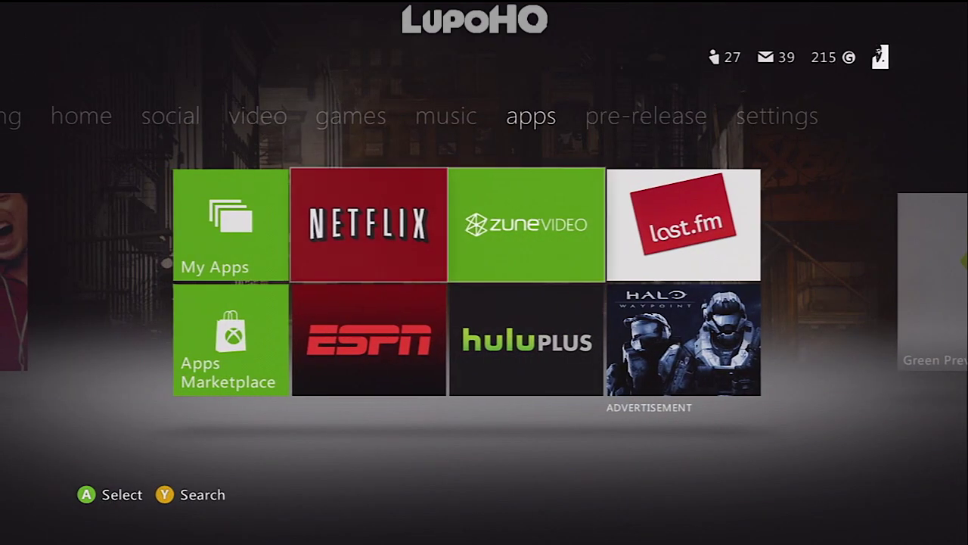
key("Left")
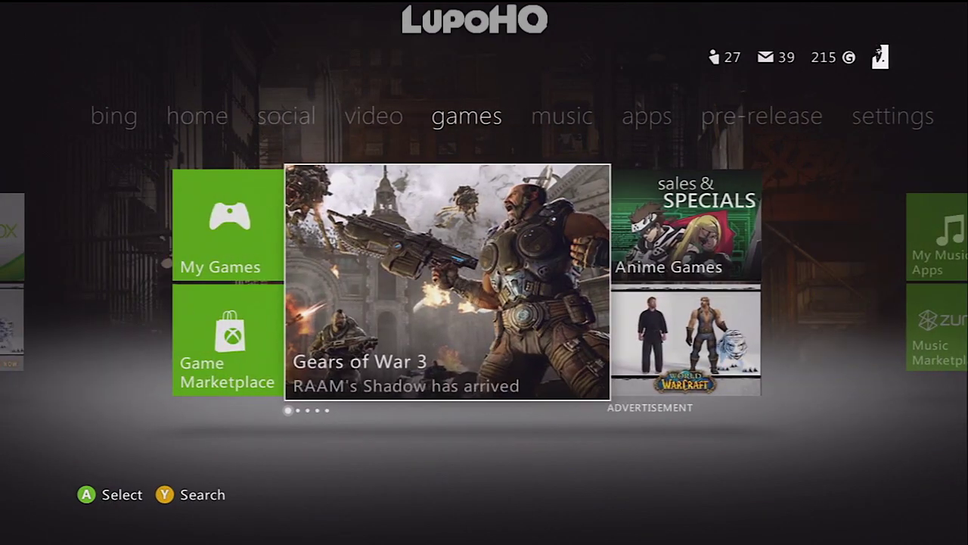
key("Left")
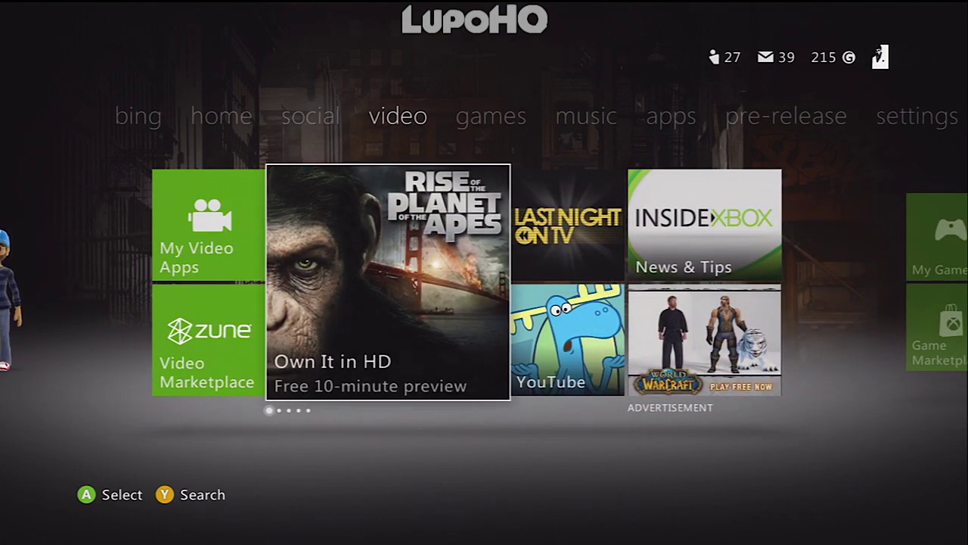
key("Left")
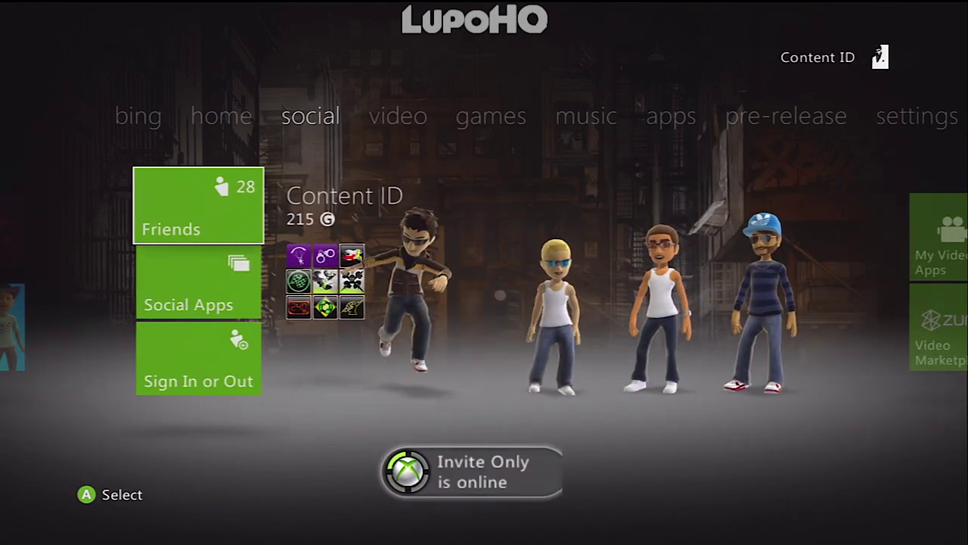
key("Left")
key("Left")
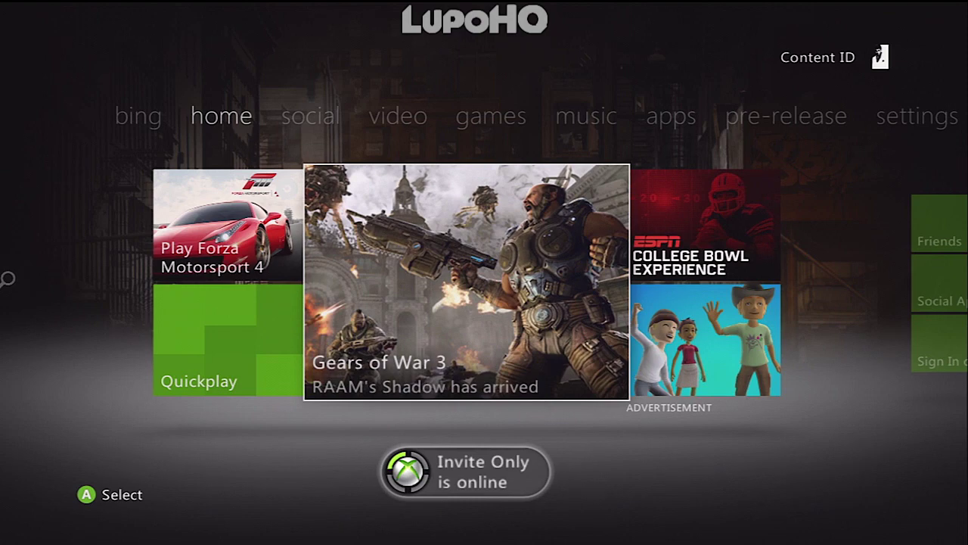
key("Left")
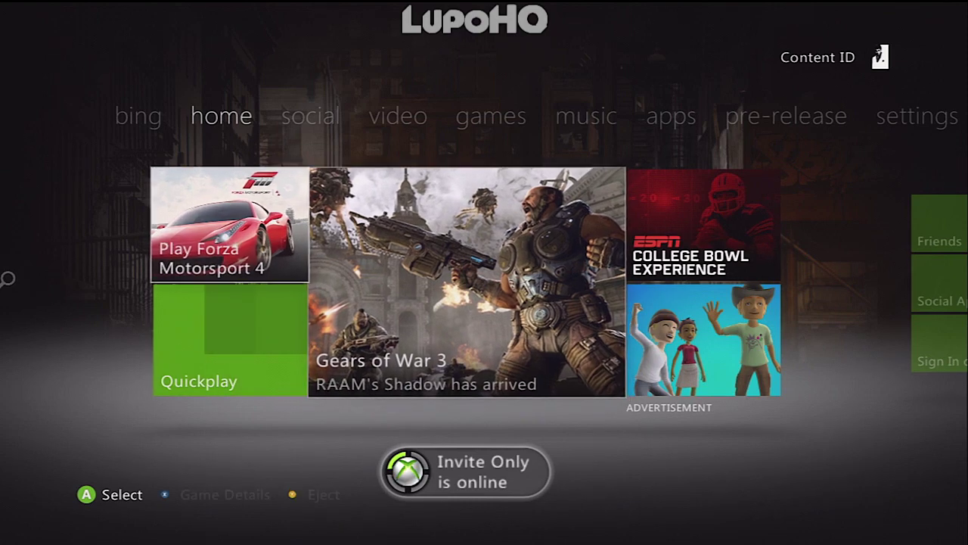
key("Down")
key("Right")
key("Right")
key("Right")
key("Right")
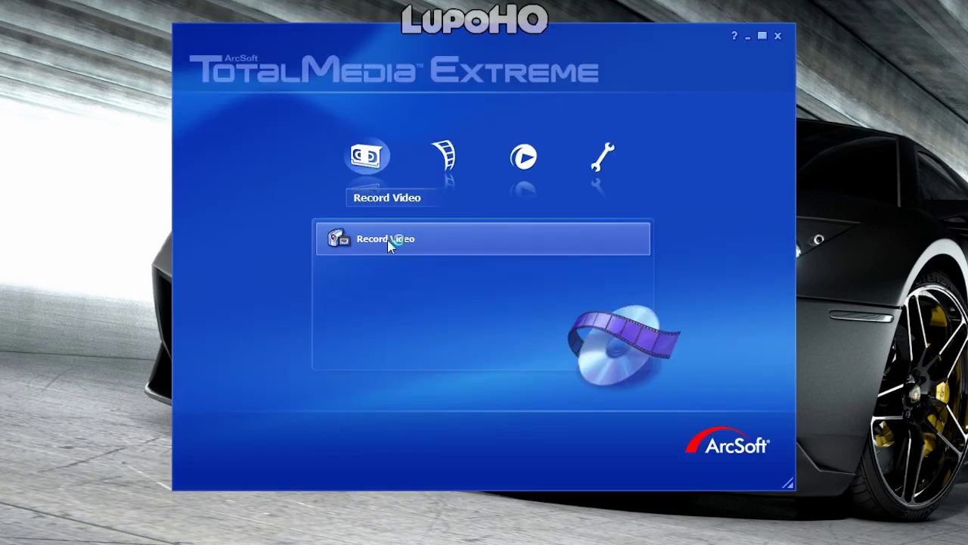
In ArcSoft TotalMedia Extreme, start Record Video and accept the capture device's picture settings
left_click(387, 240)
left_click(103, 210)
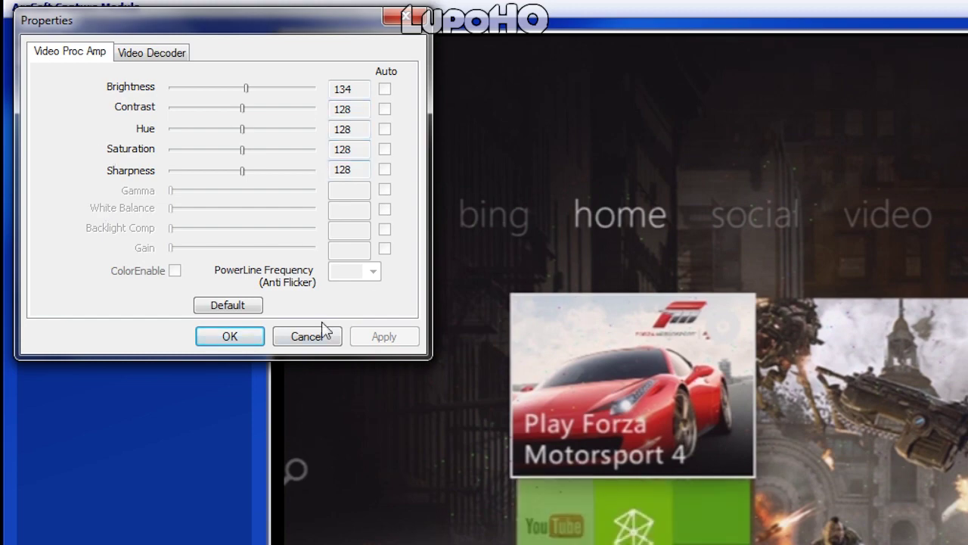
left_click(230, 338)
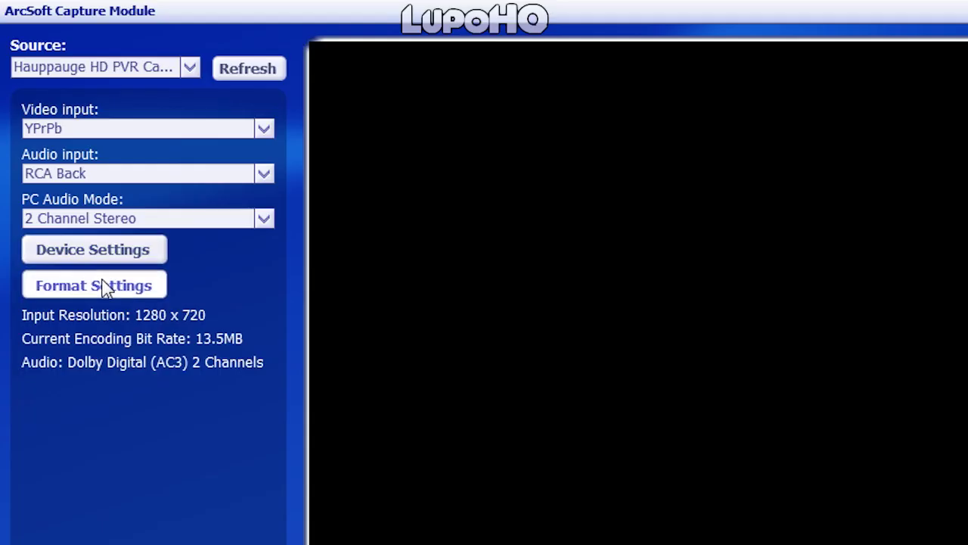
Accept the H264 encoder format settings with a bitrate of 13.5 Mbps and Constant Bitrate
left_click(105, 288)
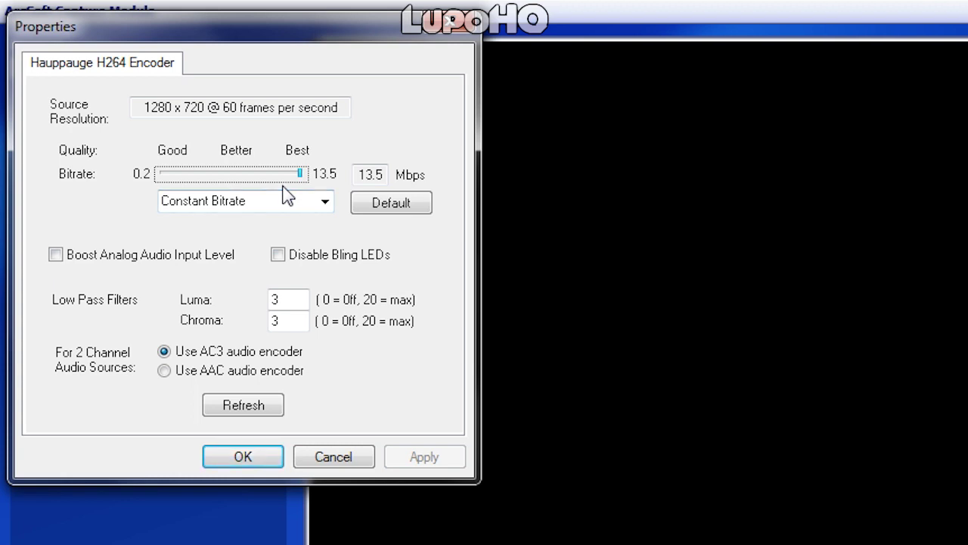
left_click_drag(364, 174, 389, 182)
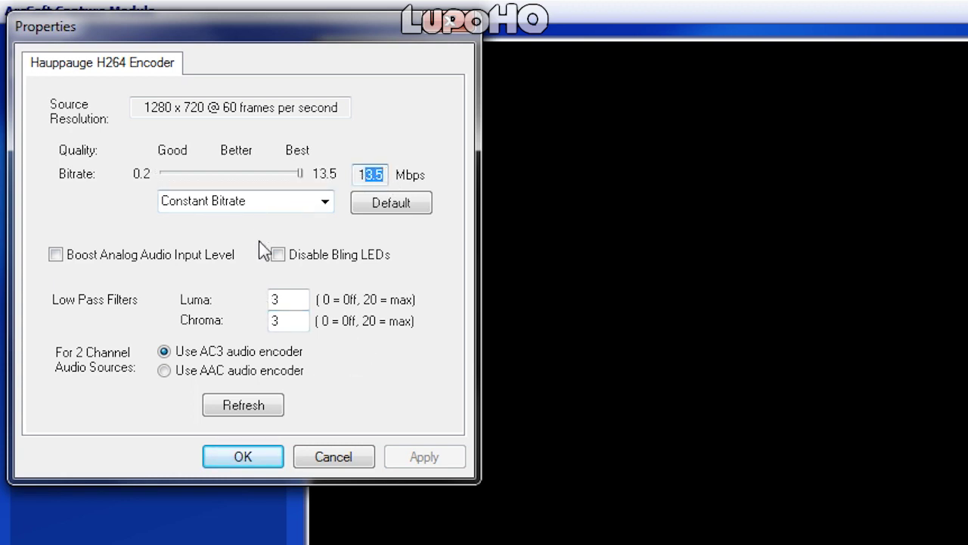
left_click(325, 202)
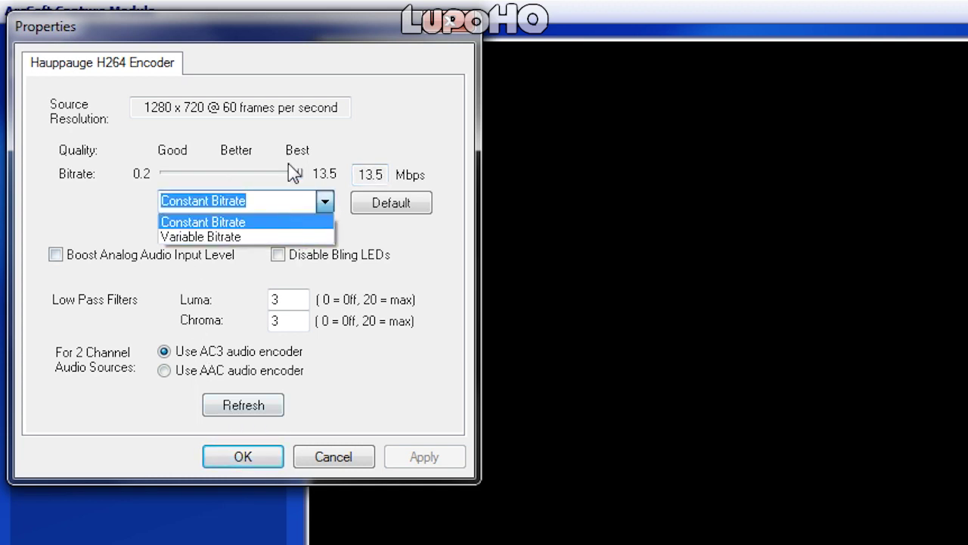
left_click(339, 165)
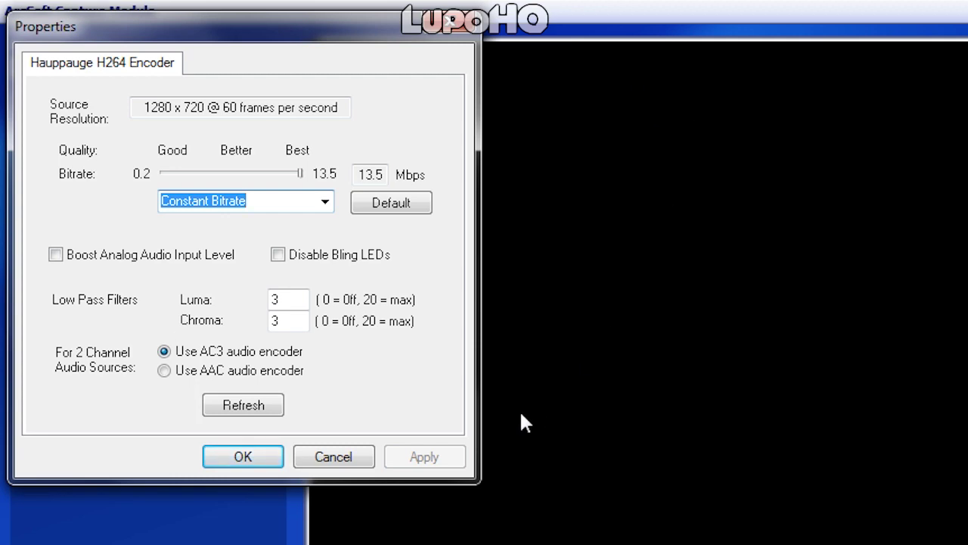
left_click(270, 455)
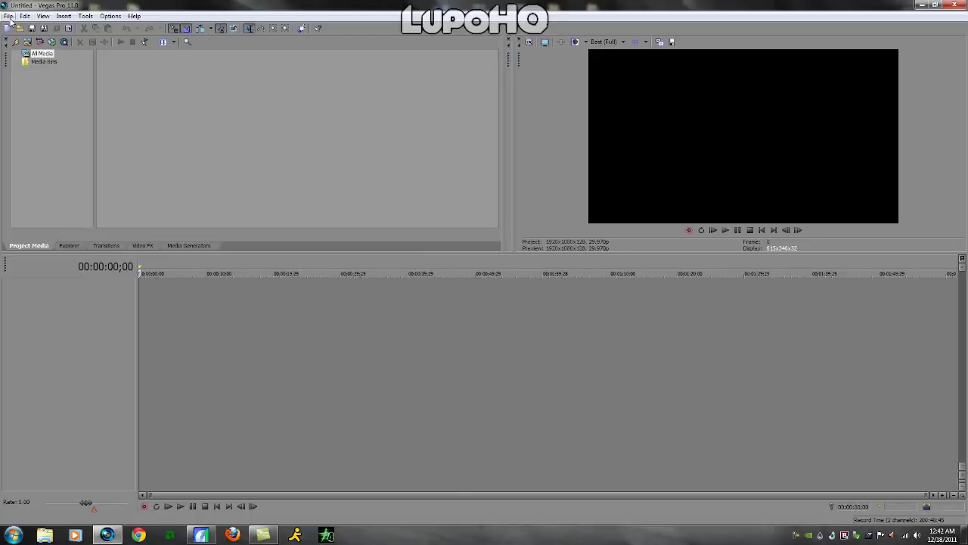
In Vegas Pro, open the project properties and set the video size to 1280 wide by 720 high
left_click(9, 16)
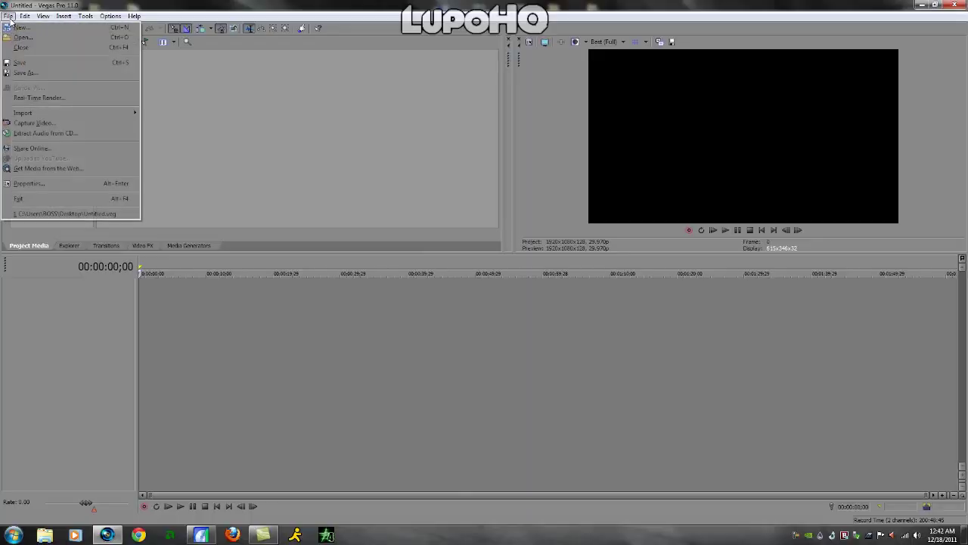
left_click(9, 17)
left_click(11, 17)
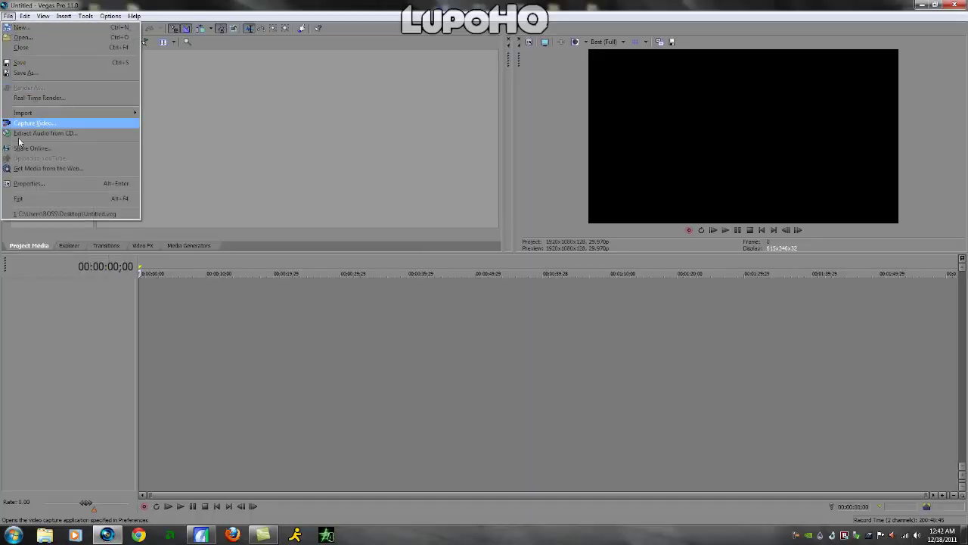
left_click(41, 184)
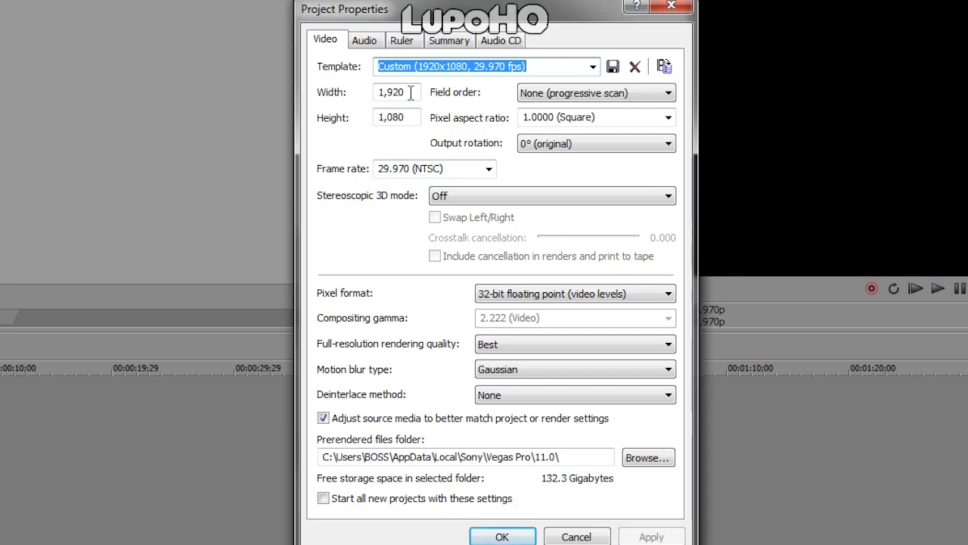
key("Tab")
type("1280")
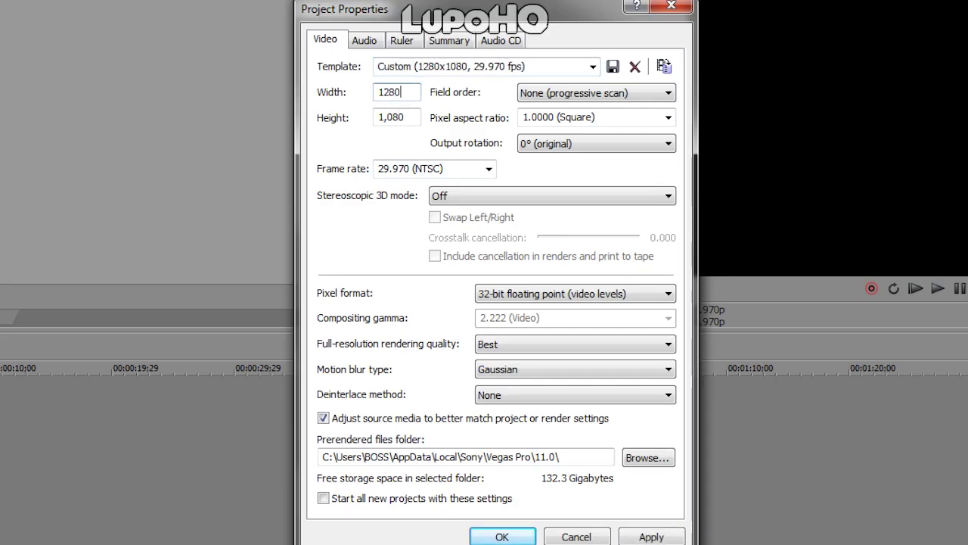
key("Tab")
type("720")
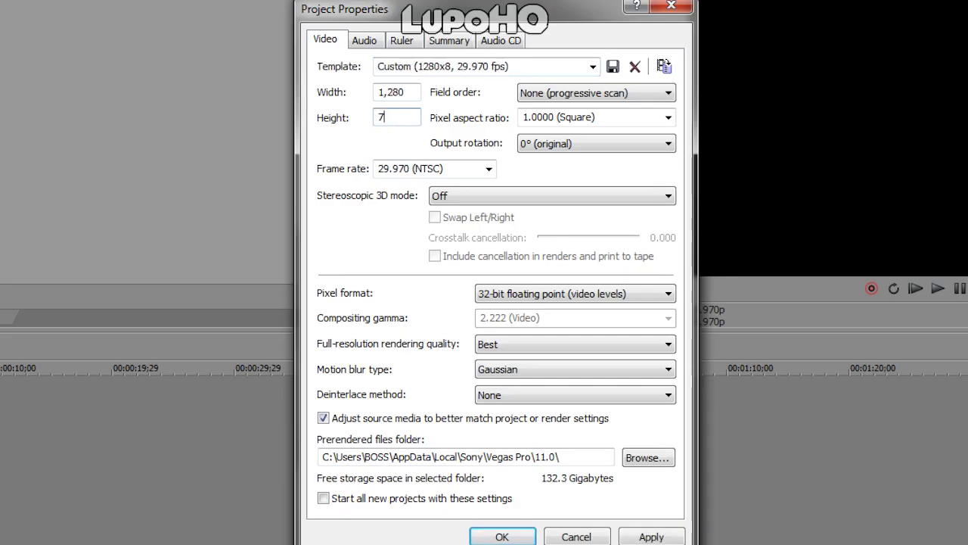
Set the project's field order to None (progressive scan) and keep the frame rate at 29.970 (NTSC)
left_click(530, 95)
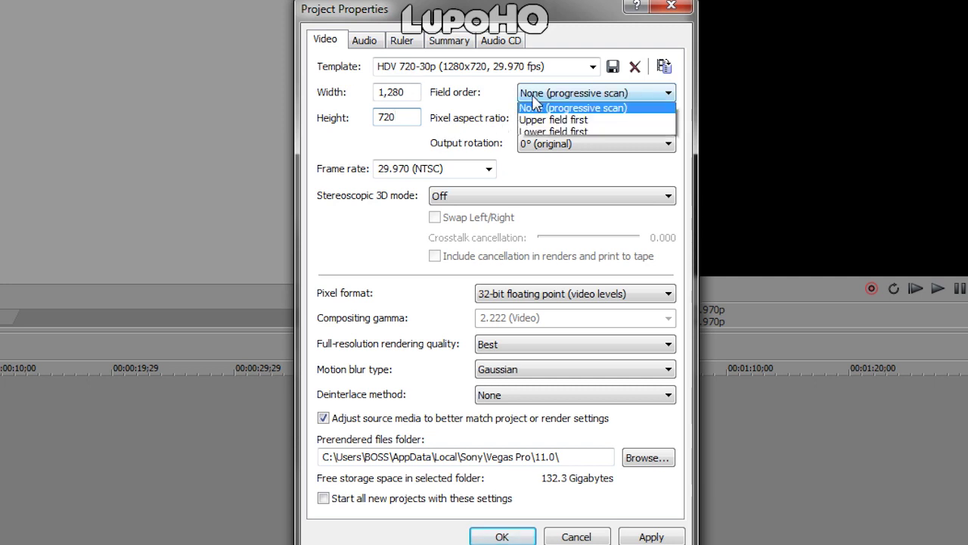
left_click(556, 111)
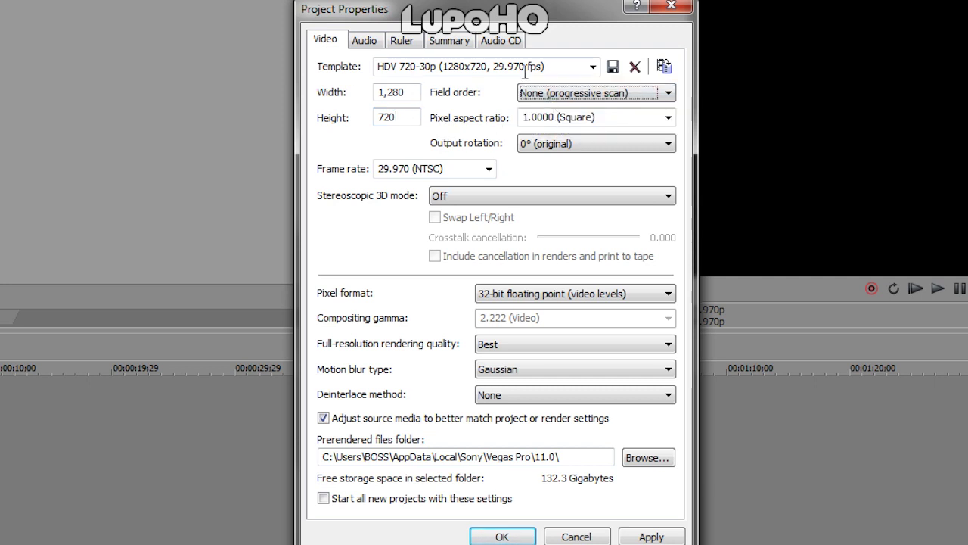
left_click(532, 97)
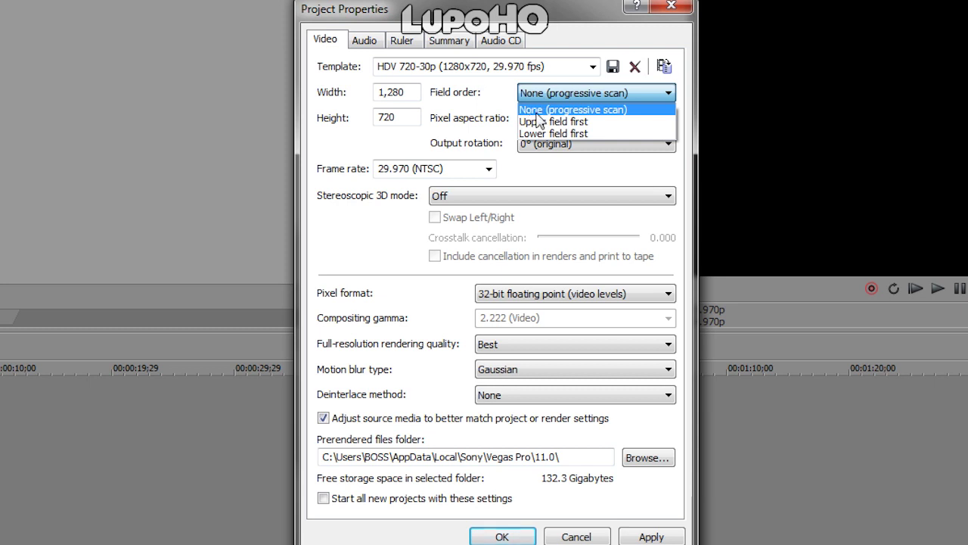
left_click(535, 104)
left_click(534, 99)
left_click(555, 122)
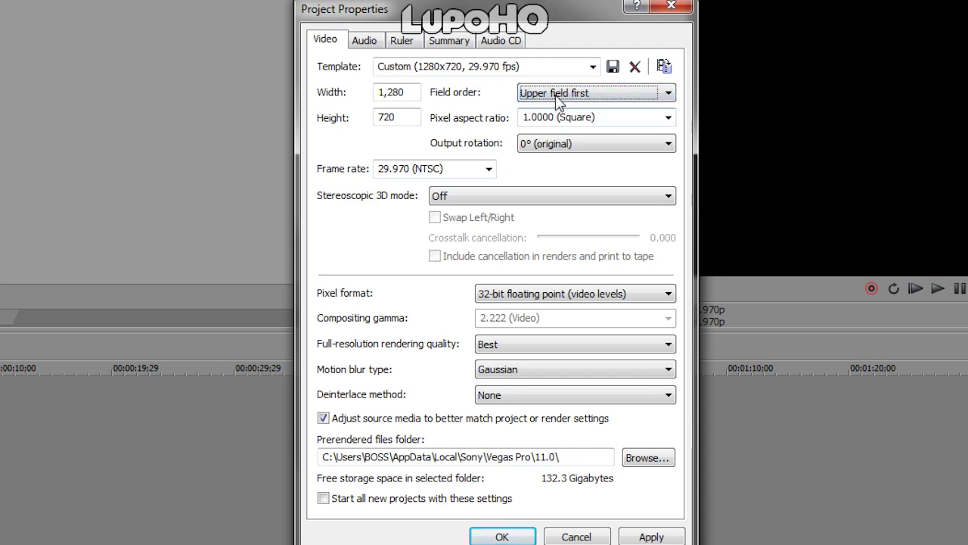
left_click(553, 97)
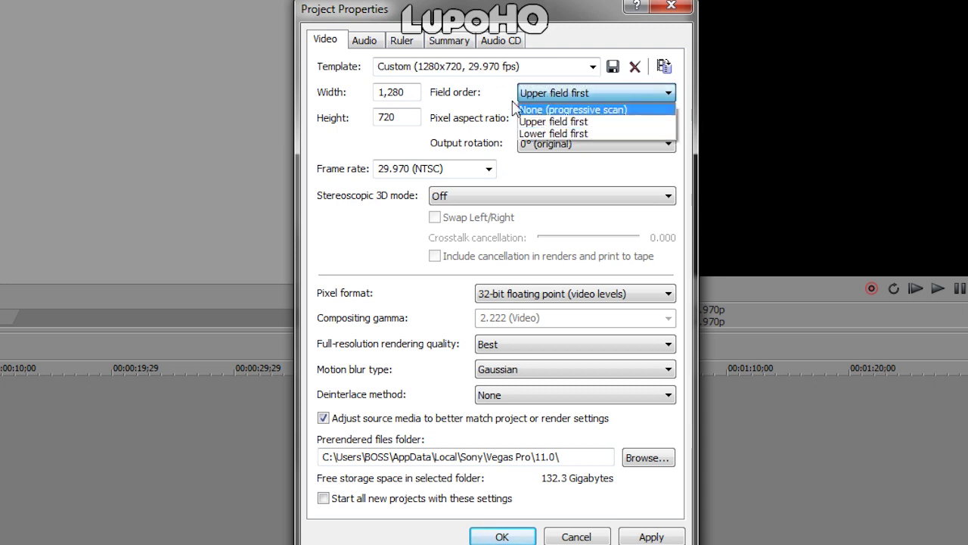
left_click(535, 110)
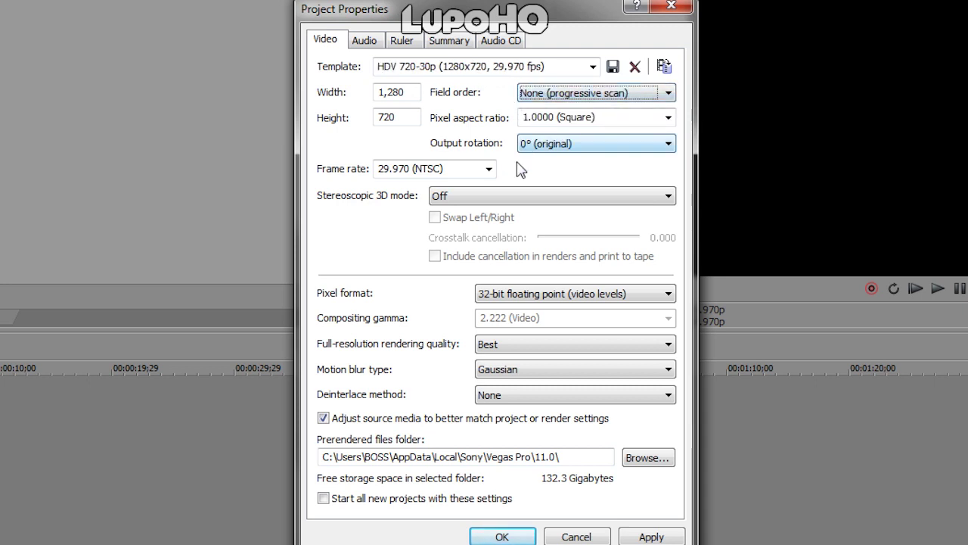
left_click(490, 168)
left_click(492, 169)
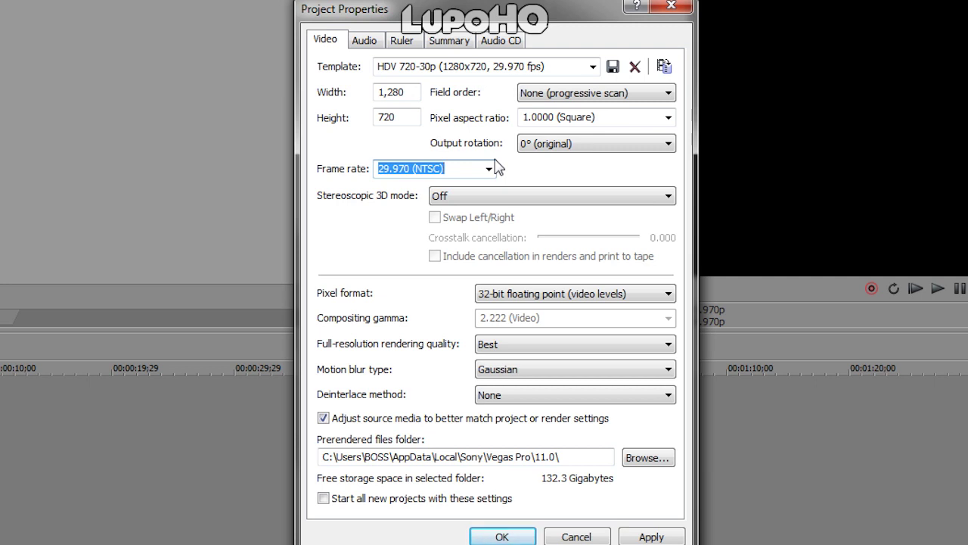
Set the project's pixel format to 32-bit floating point (full range)
left_click(563, 301)
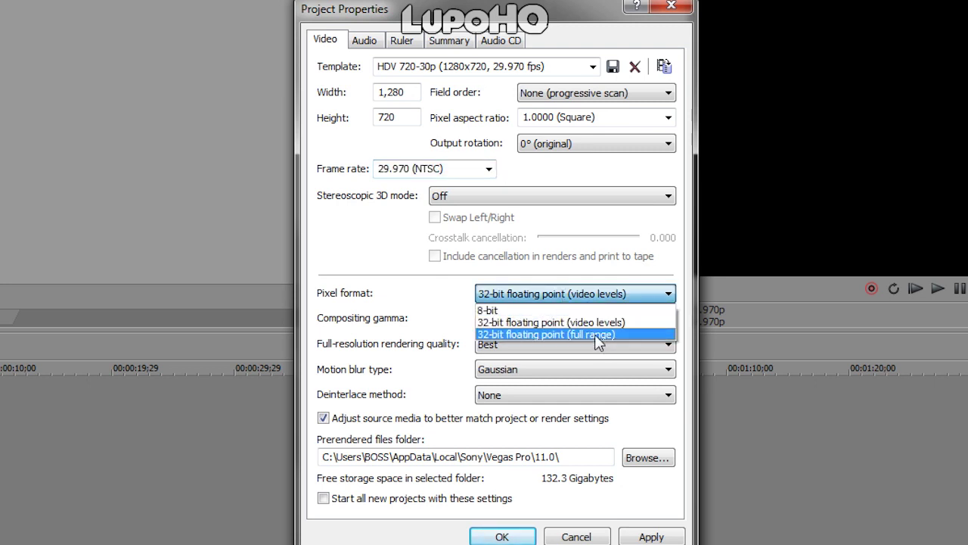
left_click(550, 334)
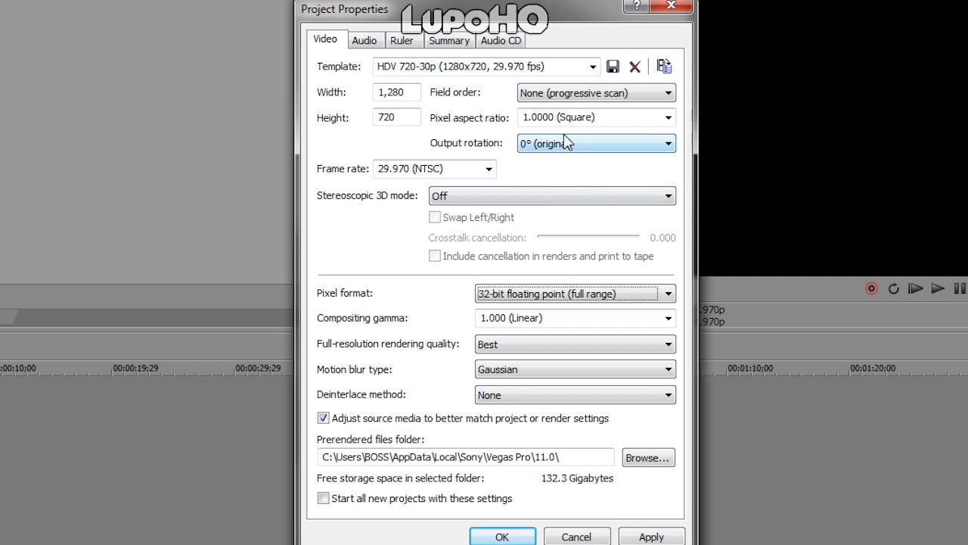
left_click(504, 298)
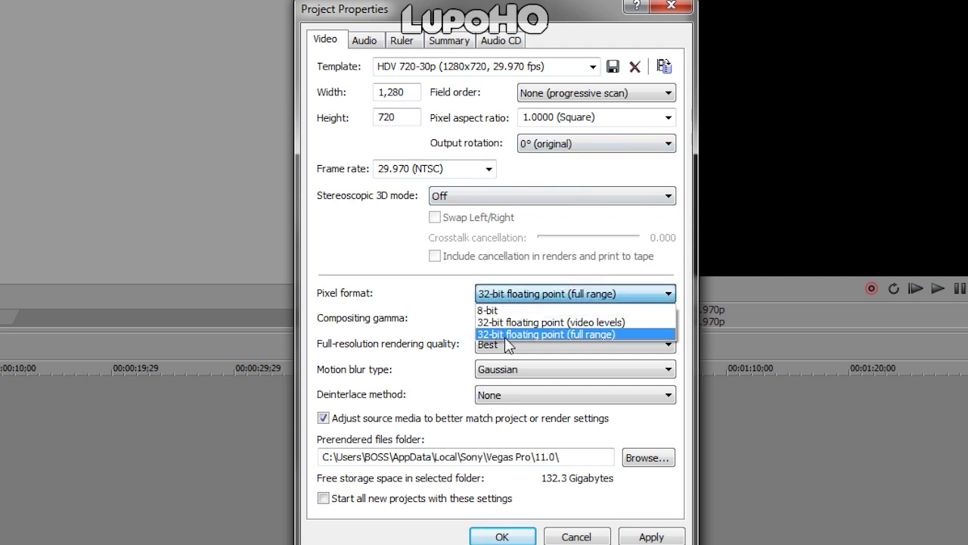
left_click(538, 334)
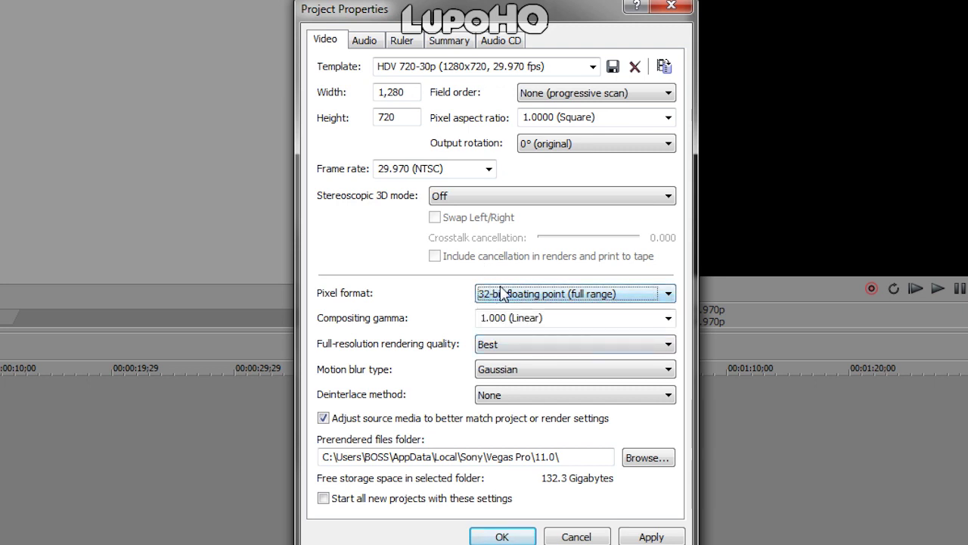
Keep the full-resolution rendering quality at Best, the motion blur type at Gaussian and the deinterlace method at None
left_click(568, 348)
left_click(561, 349)
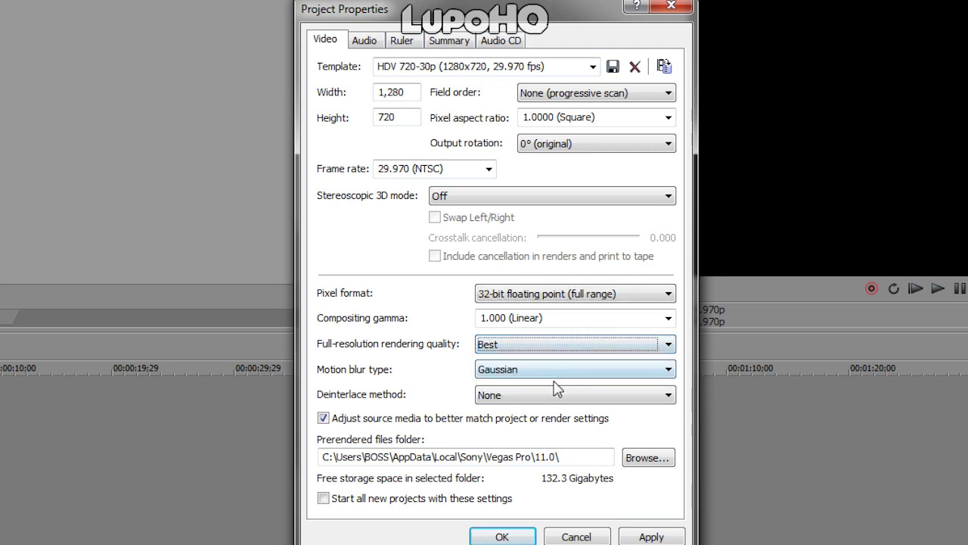
left_click(552, 374)
left_click(551, 373)
left_click(554, 397)
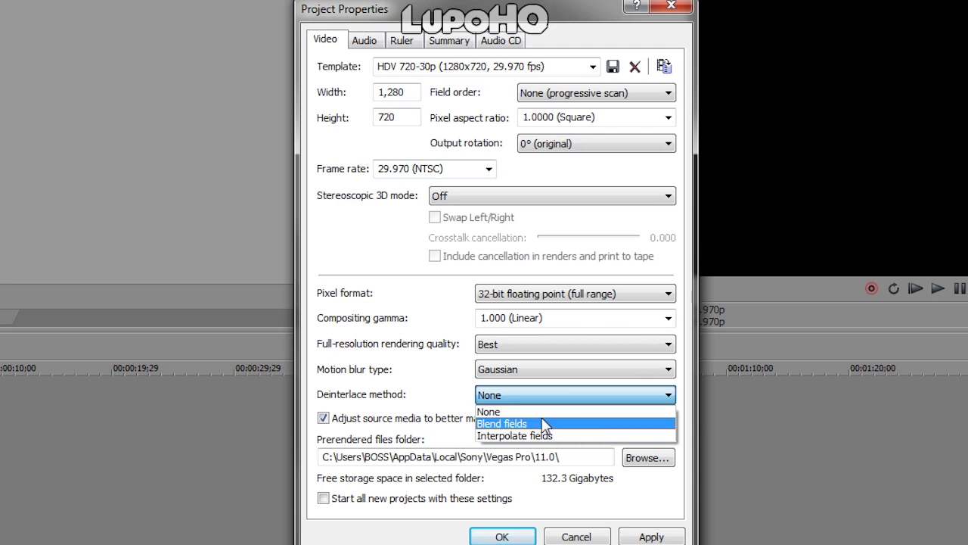
left_click(494, 395)
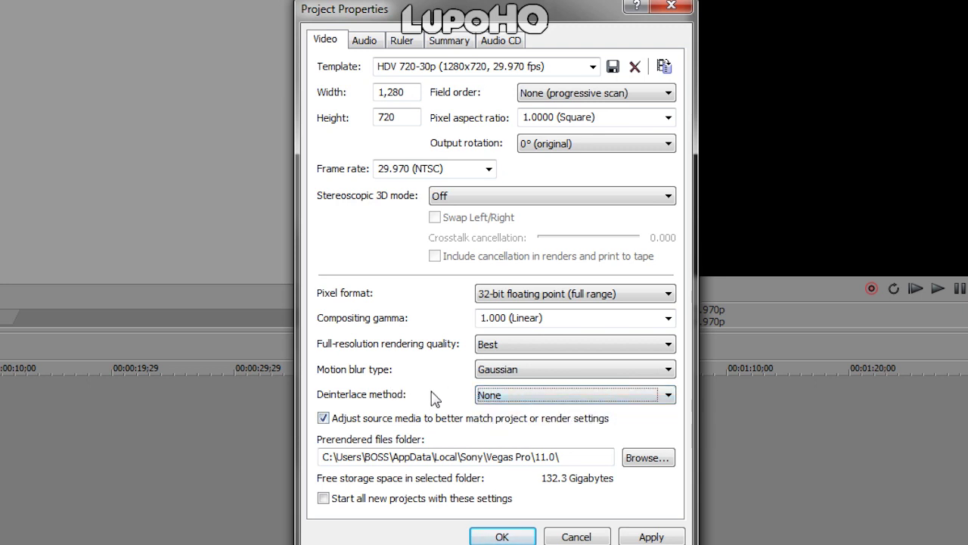
left_click(489, 396)
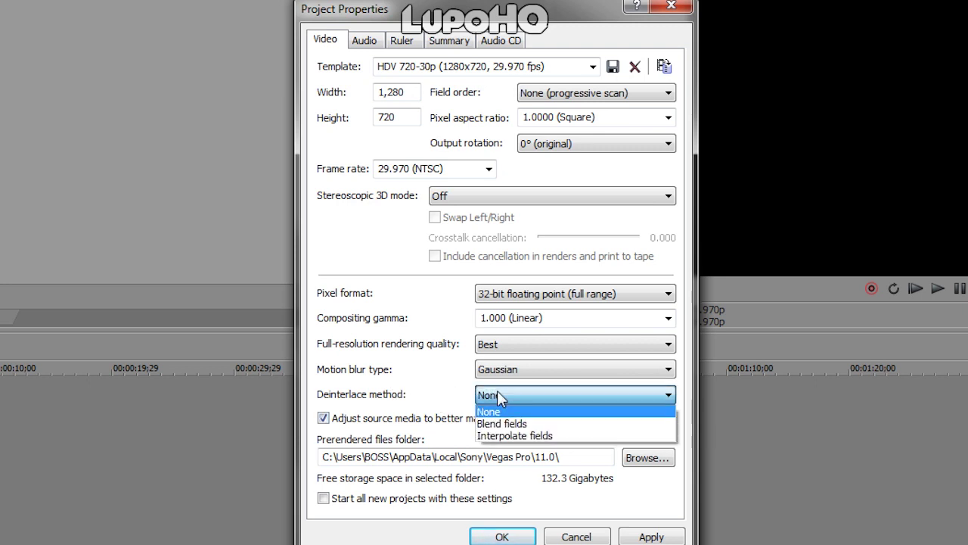
left_click(492, 412)
left_click(503, 396)
left_click(509, 415)
Try to save the settings as a template named YouTUbe, and accept the properties with all new projects starting with these settings
left_click(444, 66)
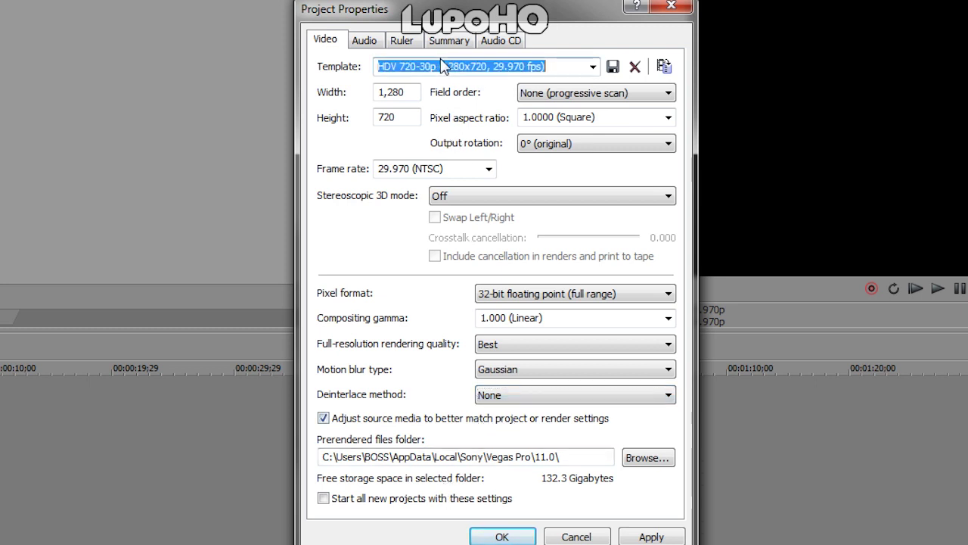
type("YouTUbe")
left_click(454, 499)
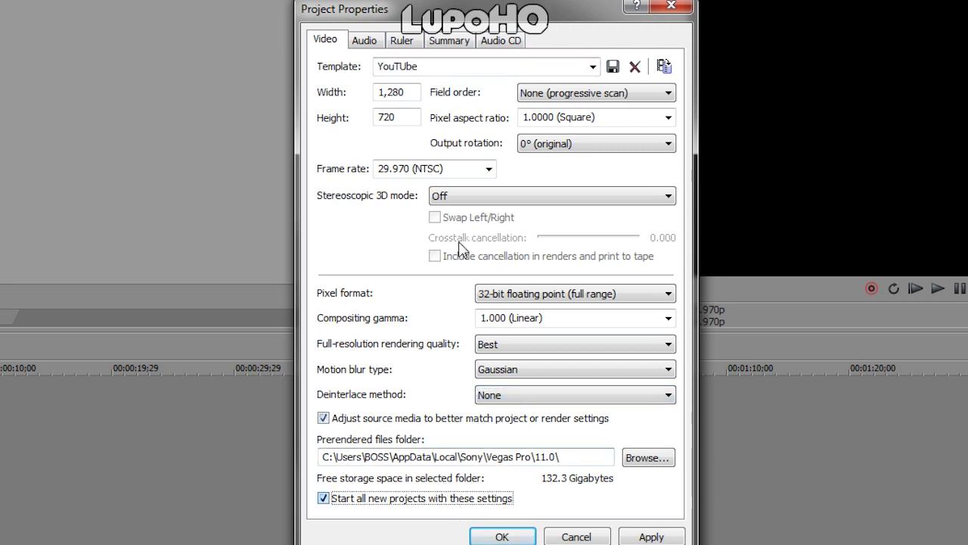
left_click(613, 67)
left_click(525, 254)
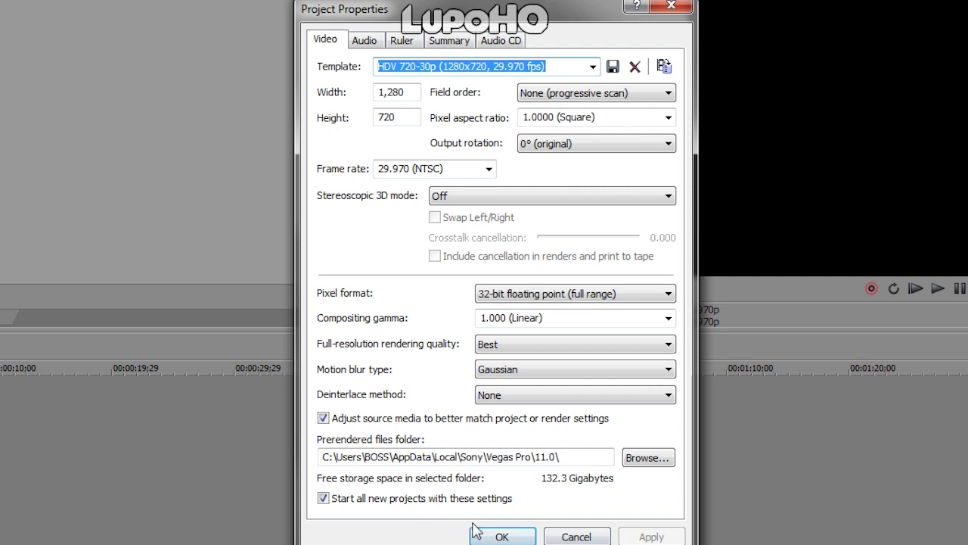
left_click(501, 534)
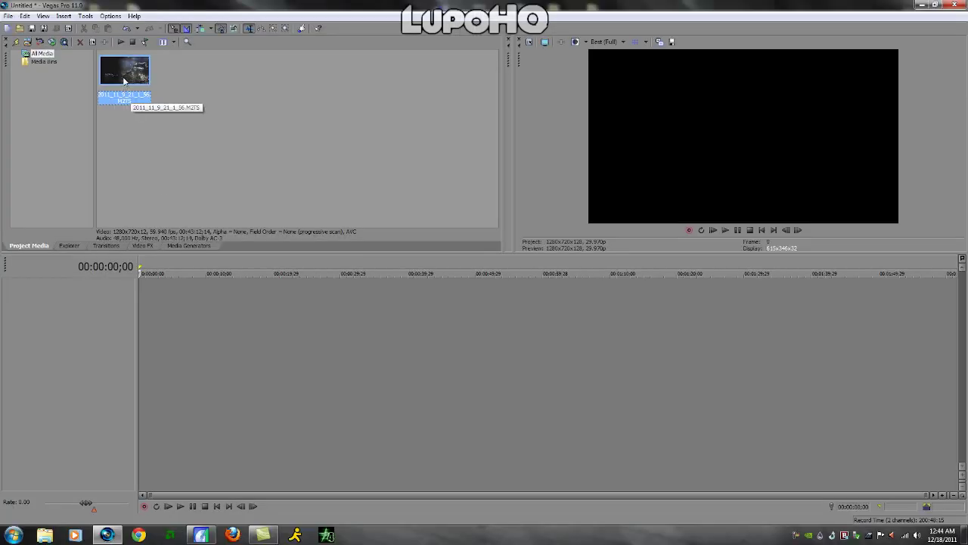
Add the clip 2011_11_9_21_1_56.M2TS to the start of the timeline and place the playback cursor at about 00:02:22
left_click_drag(124, 81, 183, 299)
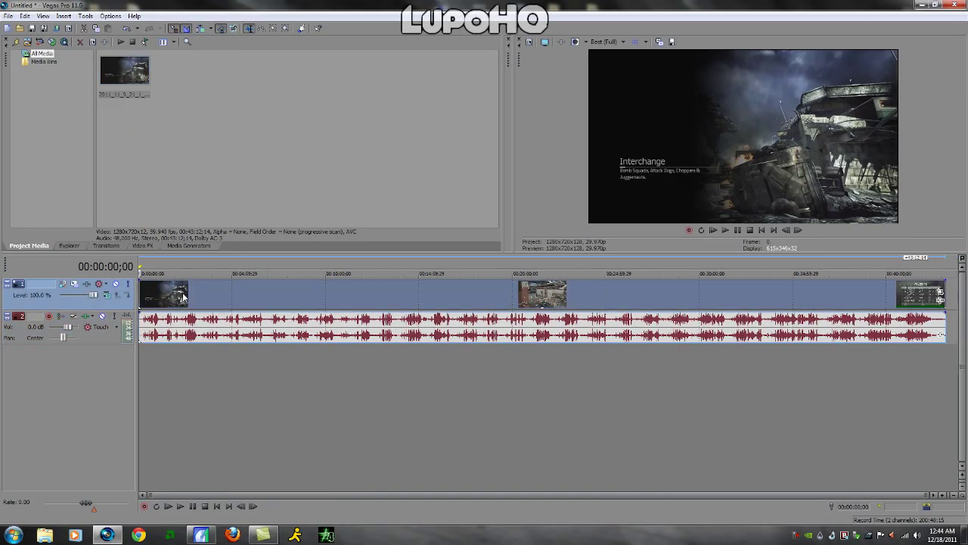
left_click(183, 297)
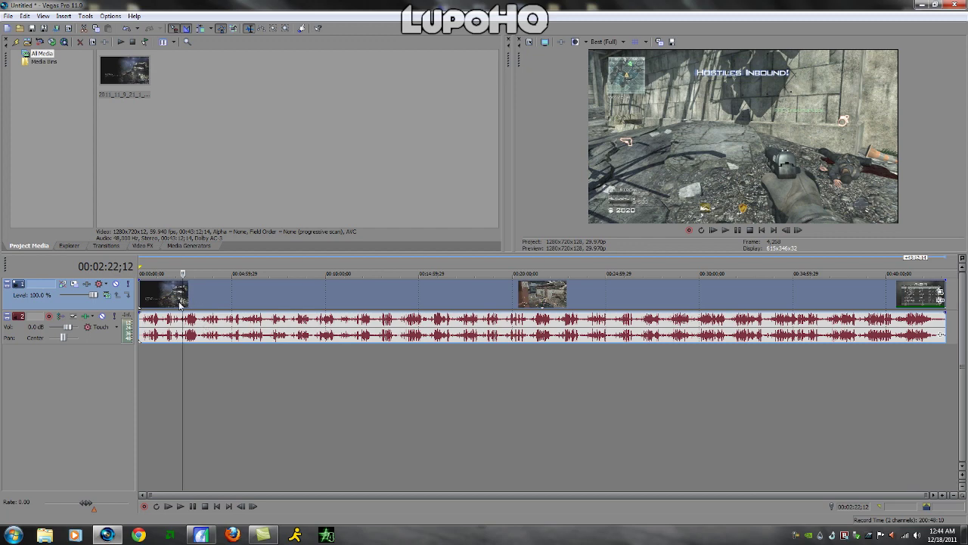
In the video event's properties, turn off Maintain aspect ratio and select Disable resample, and open the event's Pan/Crop settings
right_click(196, 296)
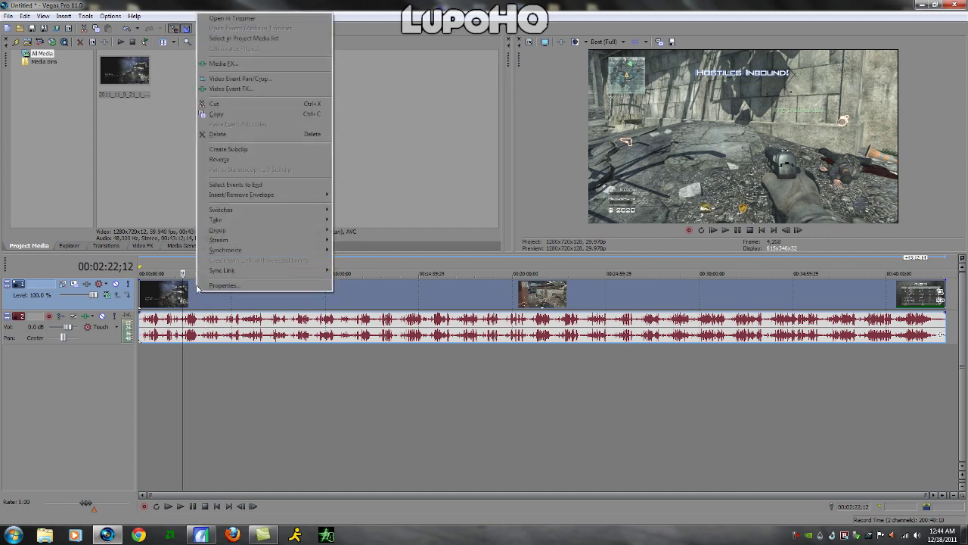
left_click(221, 285)
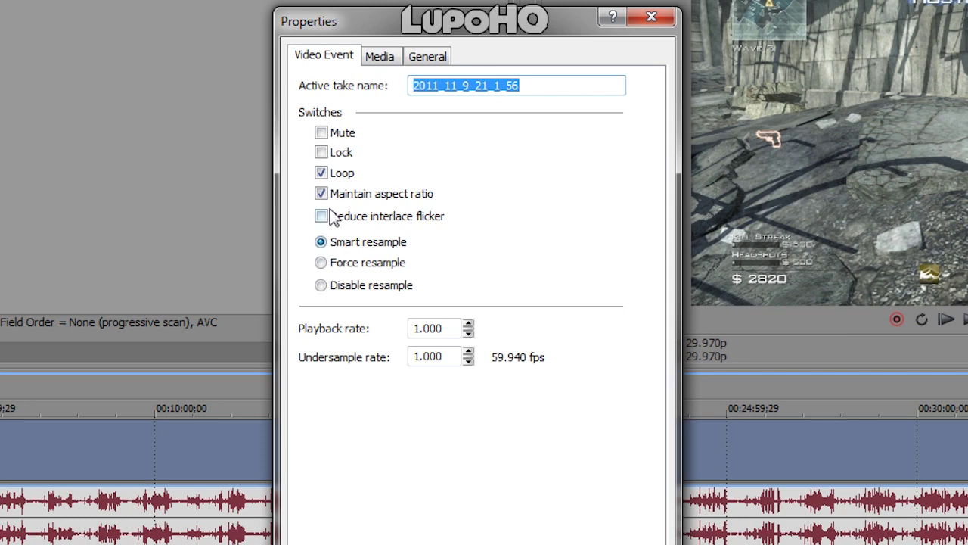
left_click(407, 170)
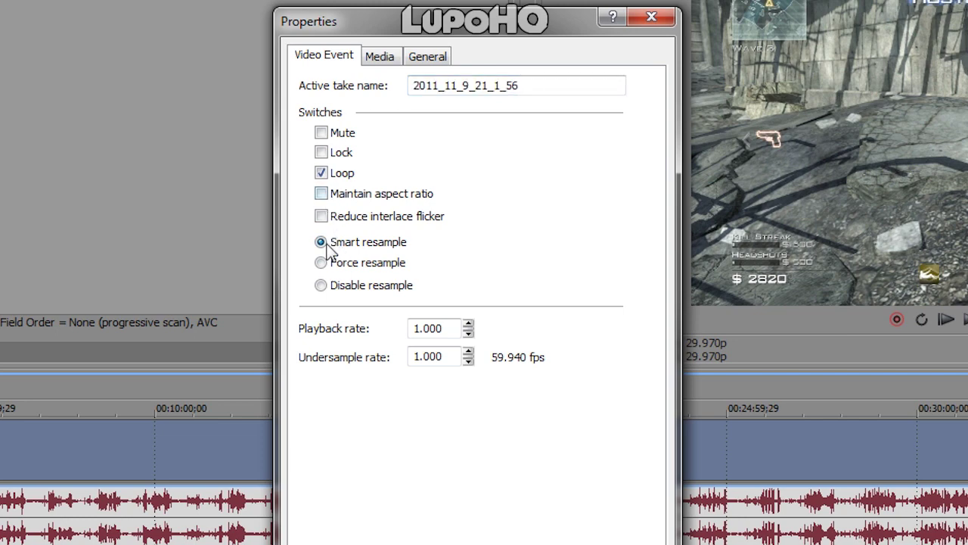
left_click(321, 285)
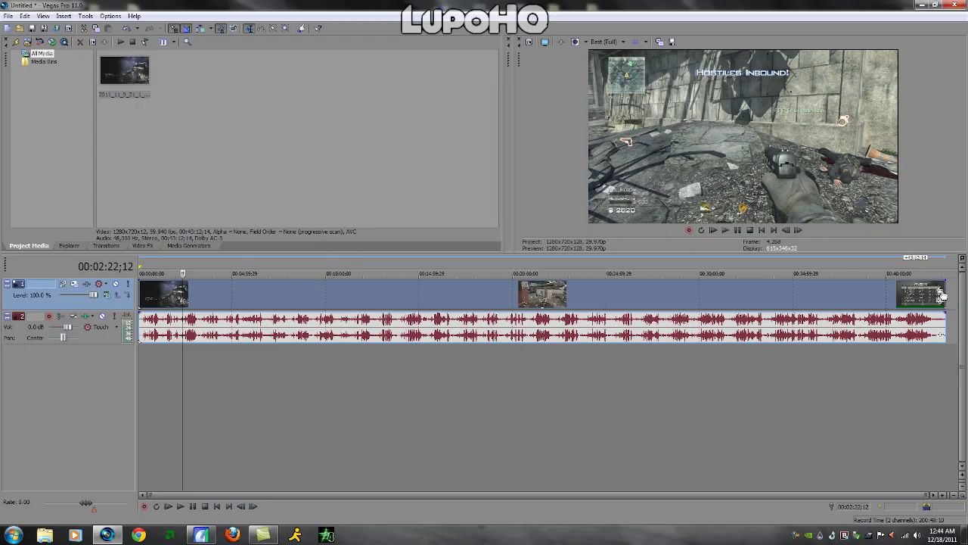
left_click(940, 293)
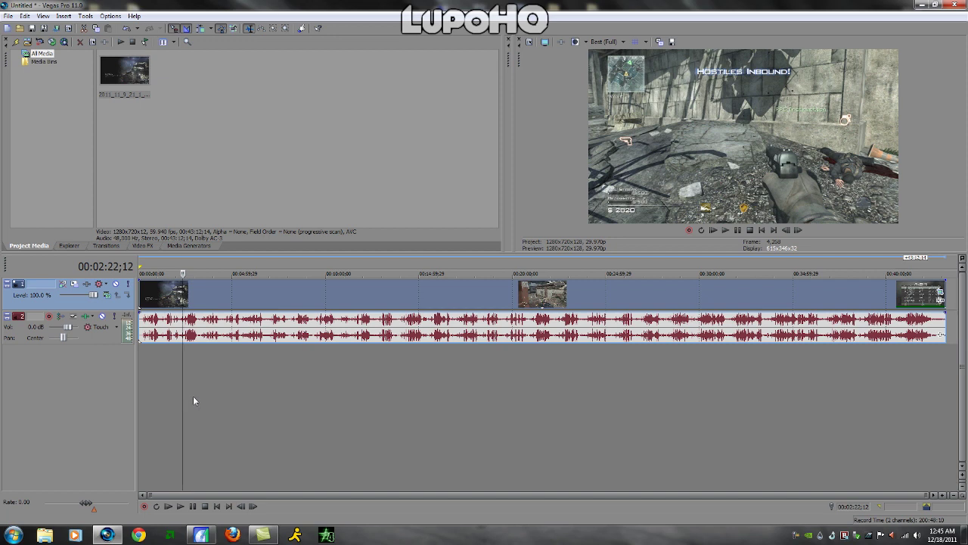
Apply the Light preset of the Sharpen video effect to the video track
left_click(133, 247)
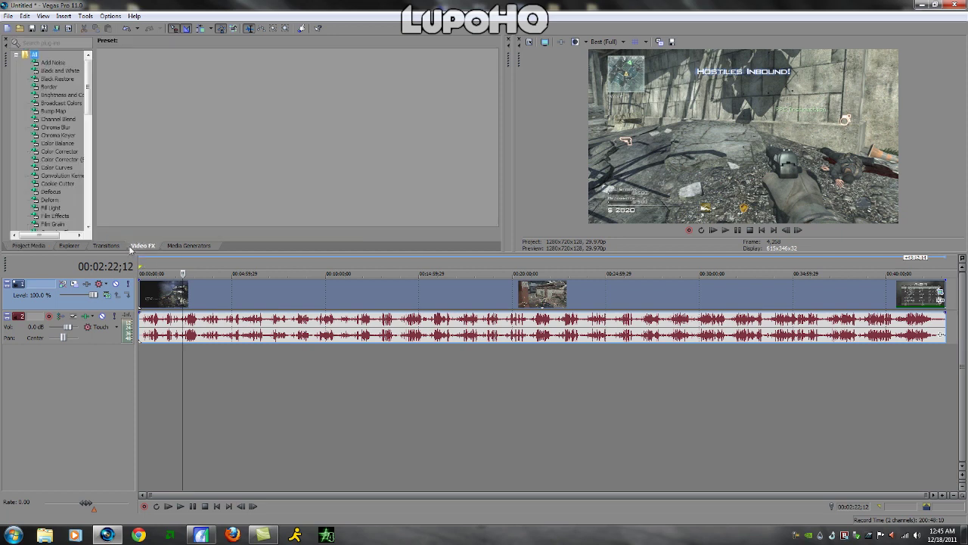
left_click_drag(88, 99, 90, 223)
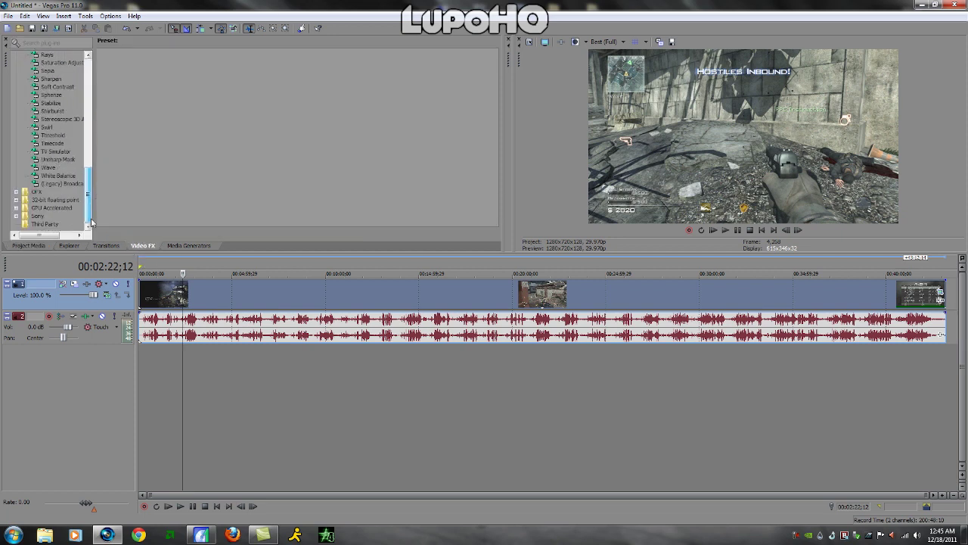
left_click(58, 80)
left_click_drag(257, 68, 118, 296)
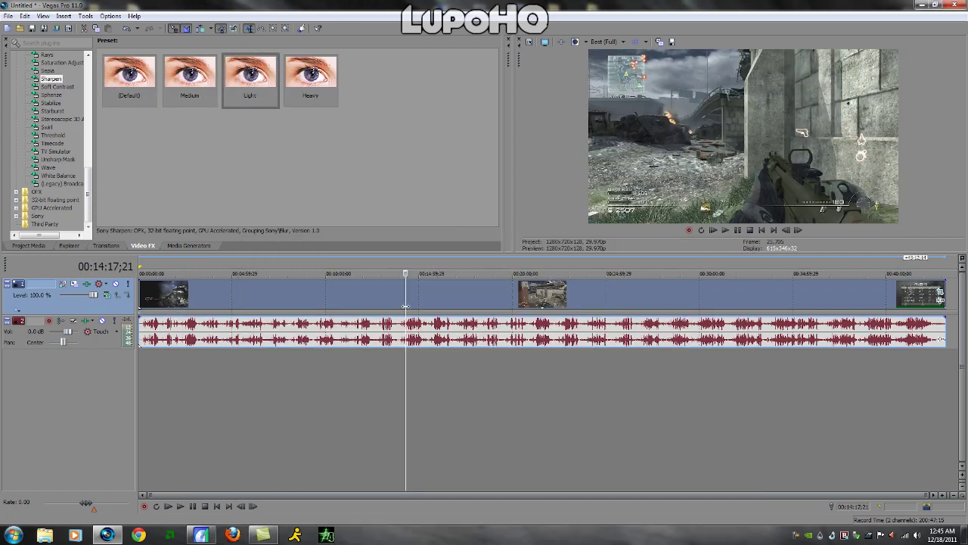
Split the timeline clip near 00:14:17;21 to cut out a short sample section
key("s")
left_click(436, 302)
left_click(458, 308)
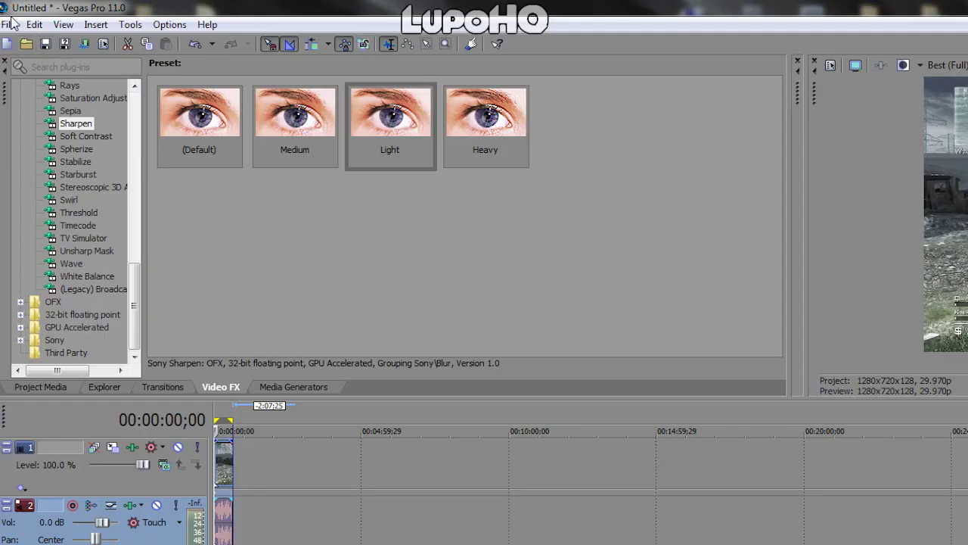
Open the Render As settings and choose the Internet HD 720p template under MainConcept AVC/AAC (*.mp4)
left_click(8, 16)
left_click(45, 137)
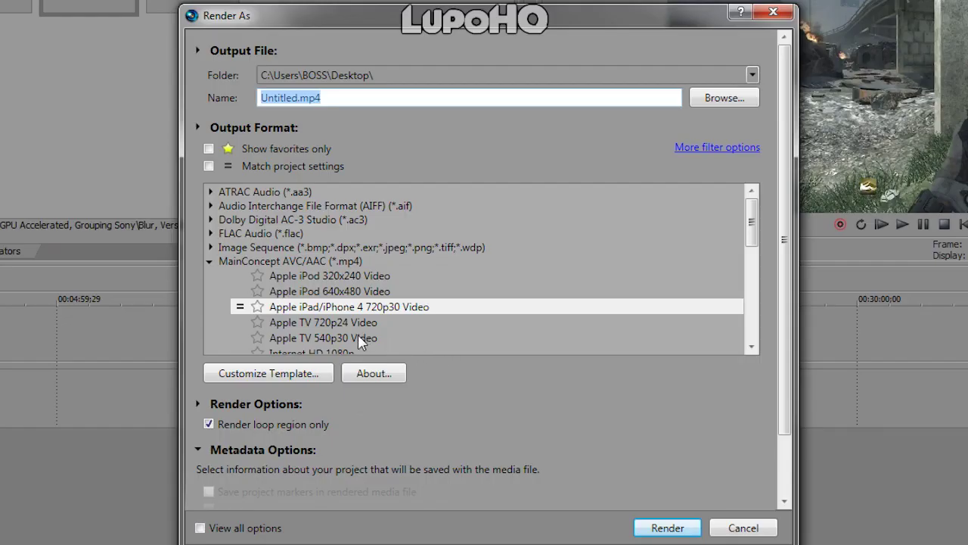
left_click(211, 261)
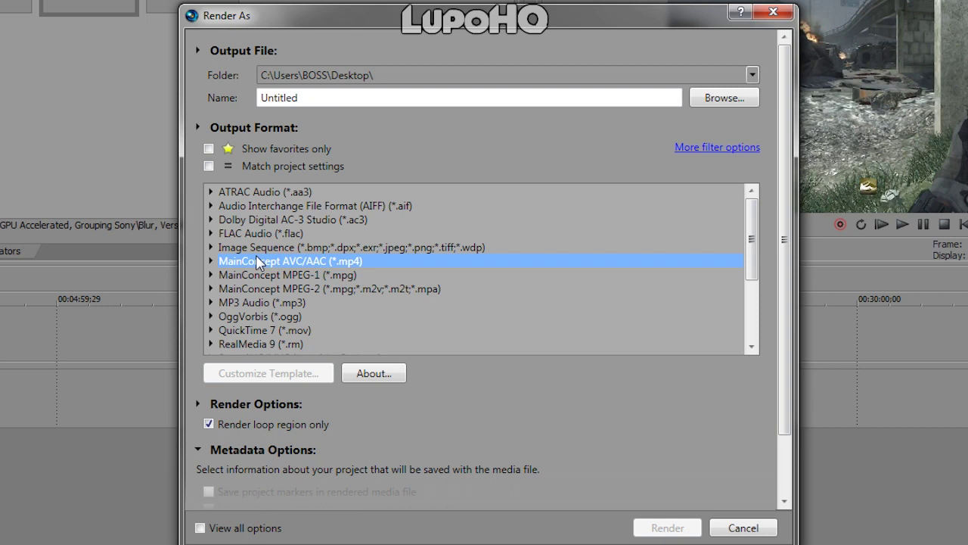
mouse_move(752, 234)
left_mouse_down()
mouse_move(752, 320)
mouse_move(768, 262)
mouse_move(755, 220)
left_mouse_up()
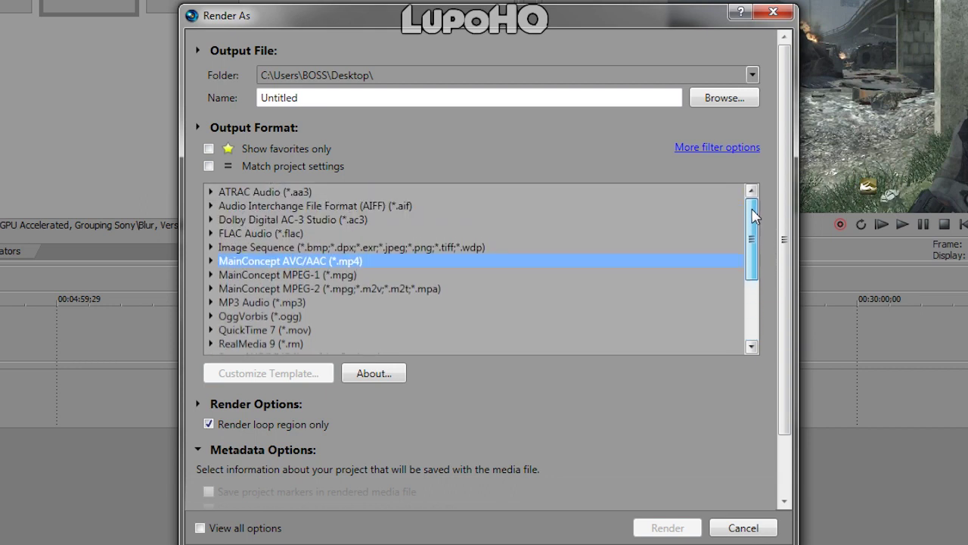
left_click(211, 261)
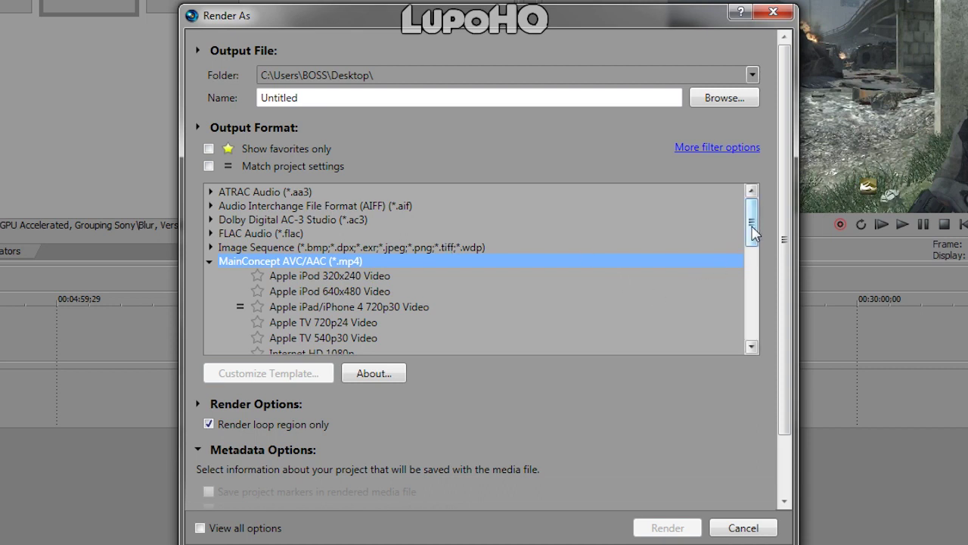
scroll(753, 228, "down", 2)
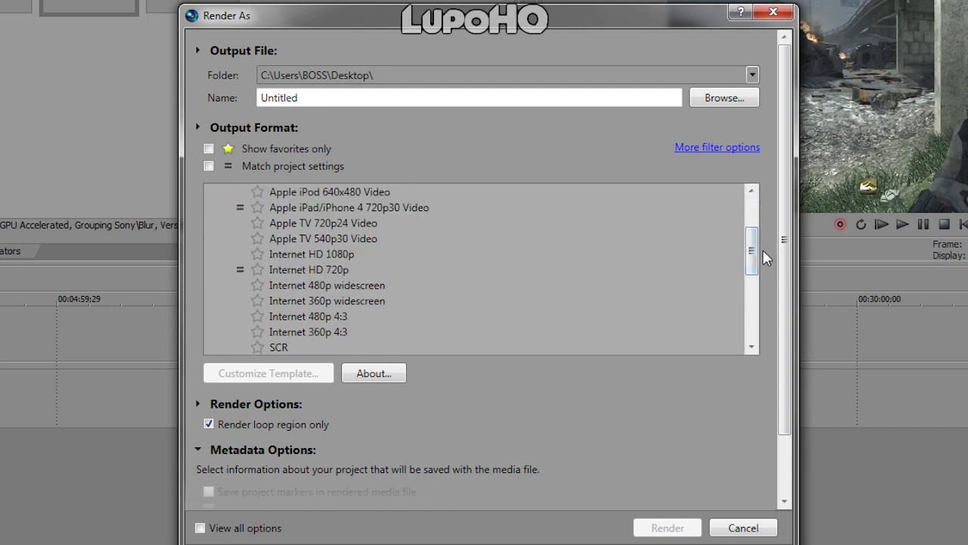
scroll(757, 242, "up", 2)
scroll(760, 235, "down", 1)
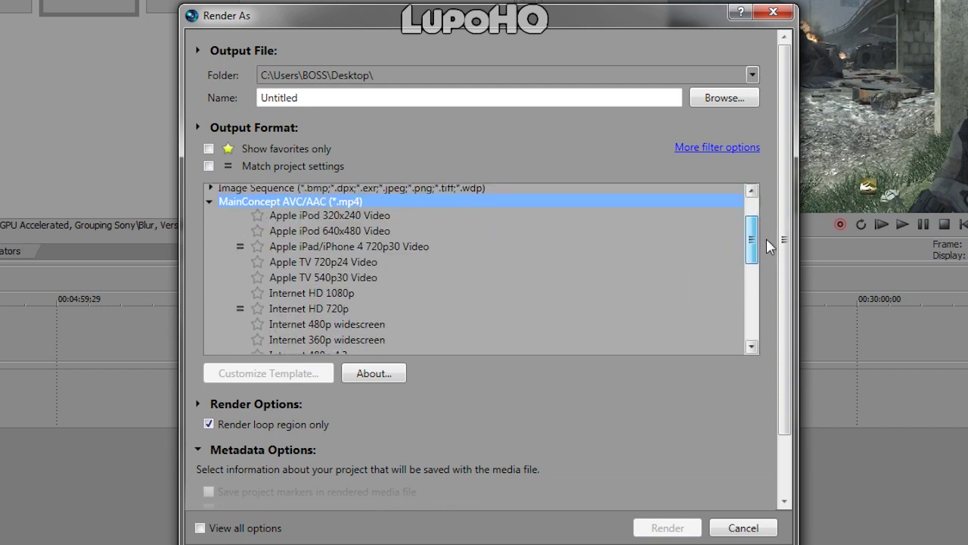
left_click(316, 306)
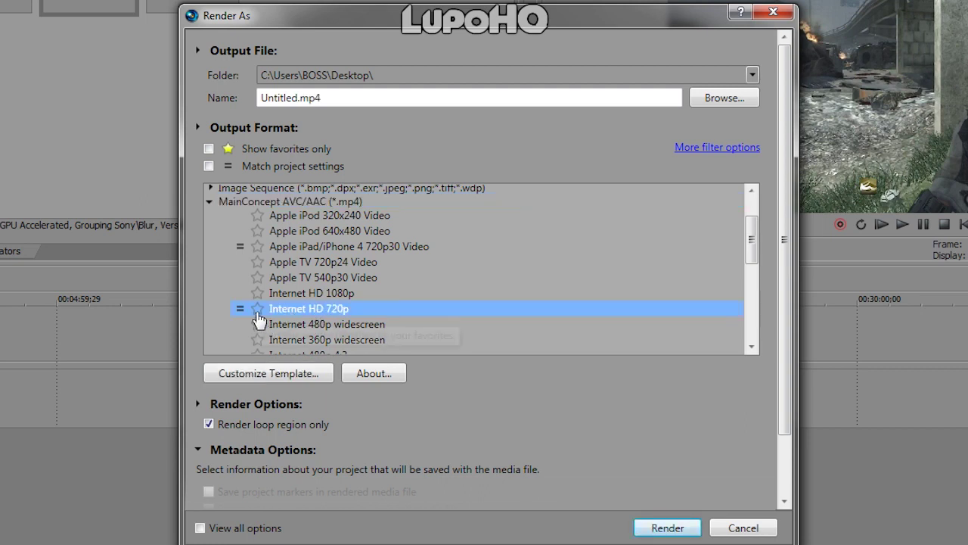
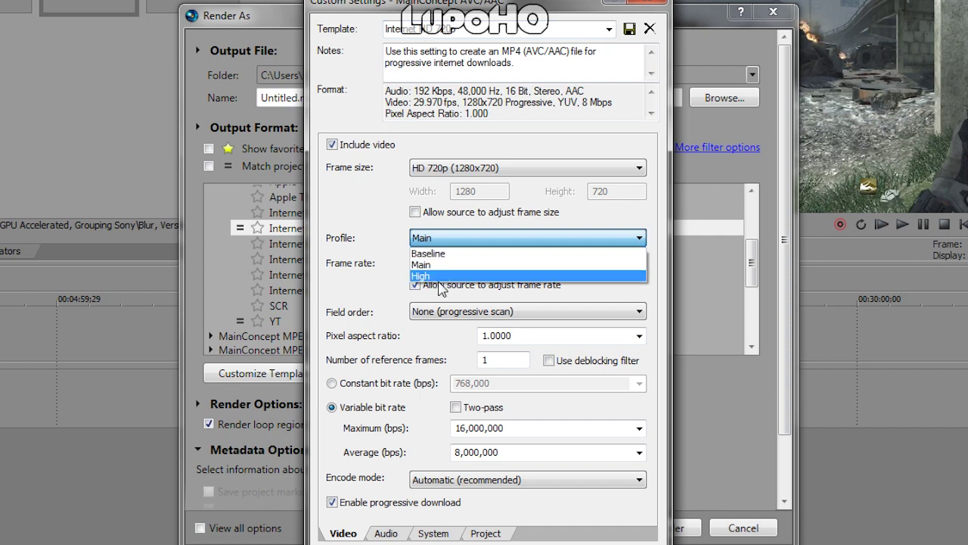
In the custom template settings, set the video profile to High and switch to constant bit rate
left_click(434, 276)
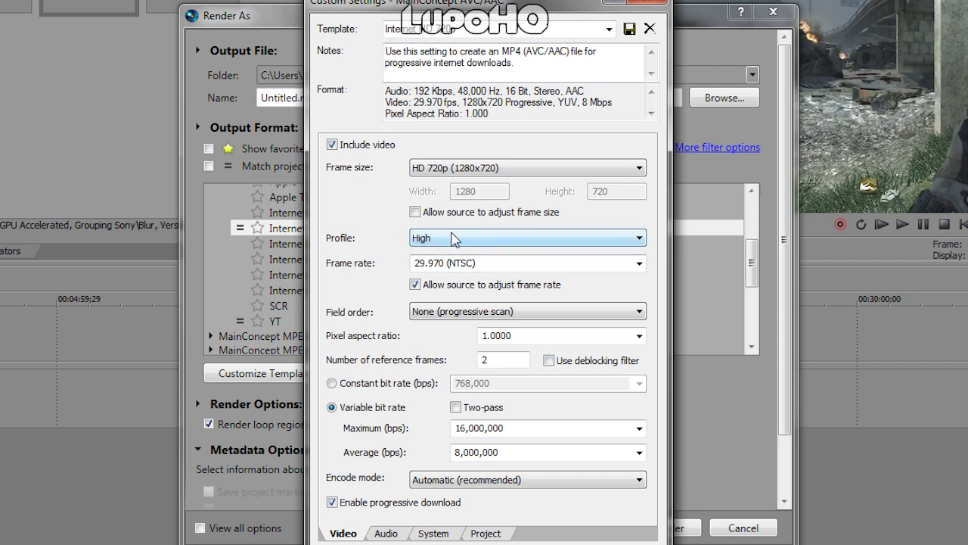
left_click(418, 243)
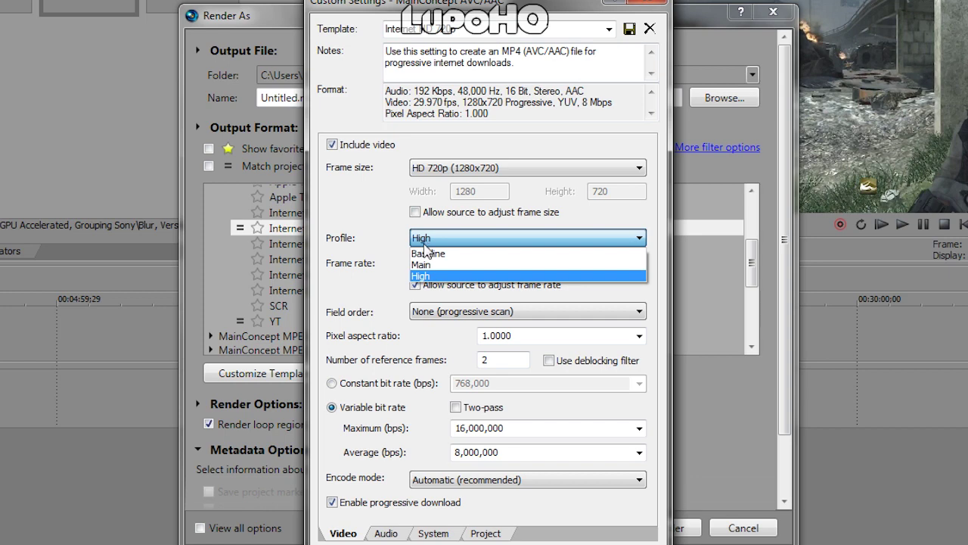
left_click(477, 278)
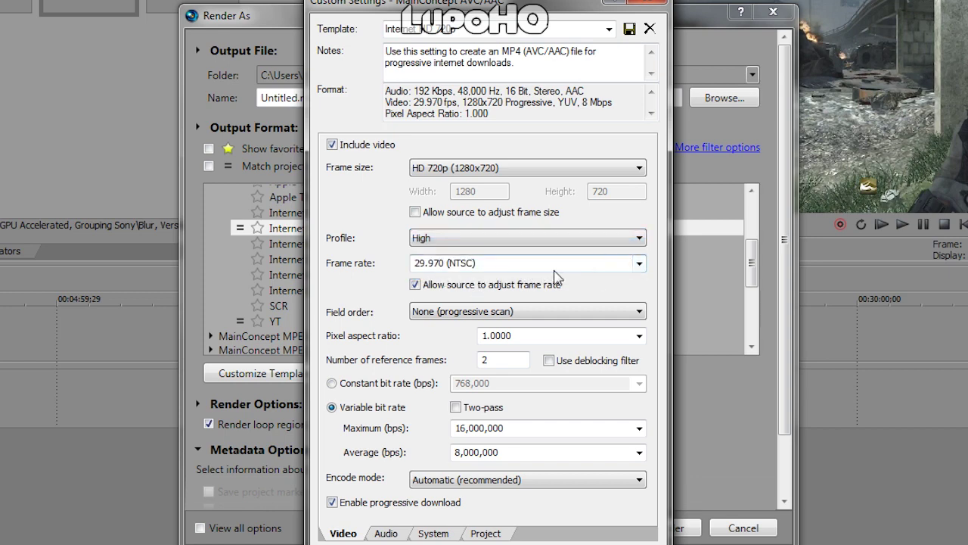
left_click(363, 384)
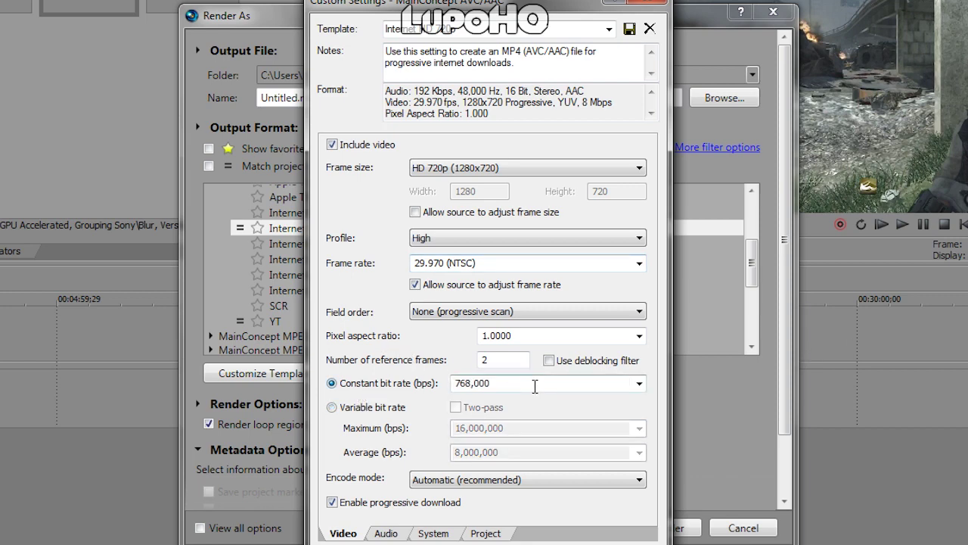
Set the constant bit rate to 10,000,000 bps and the encode mode to Render using GPU if available
left_click(639, 383)
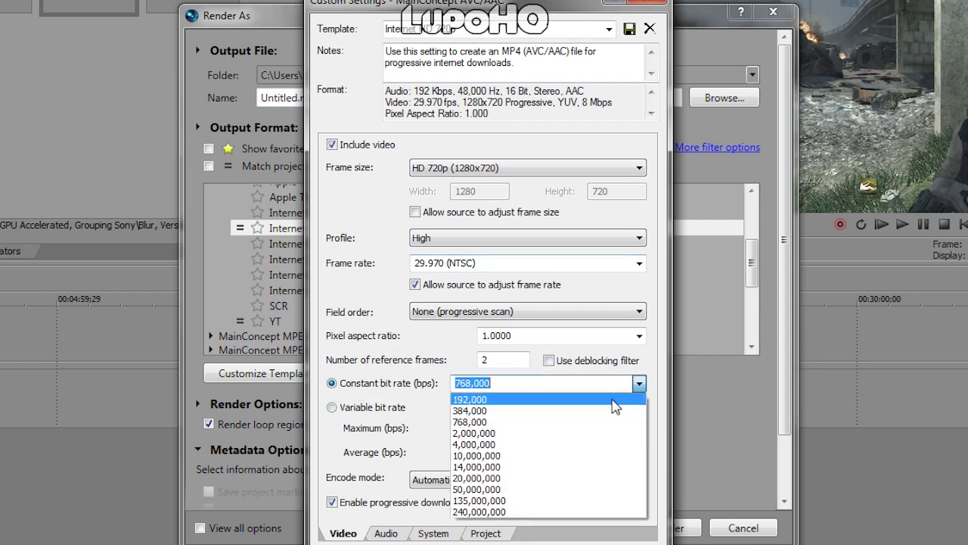
left_click(551, 456)
left_click(640, 383)
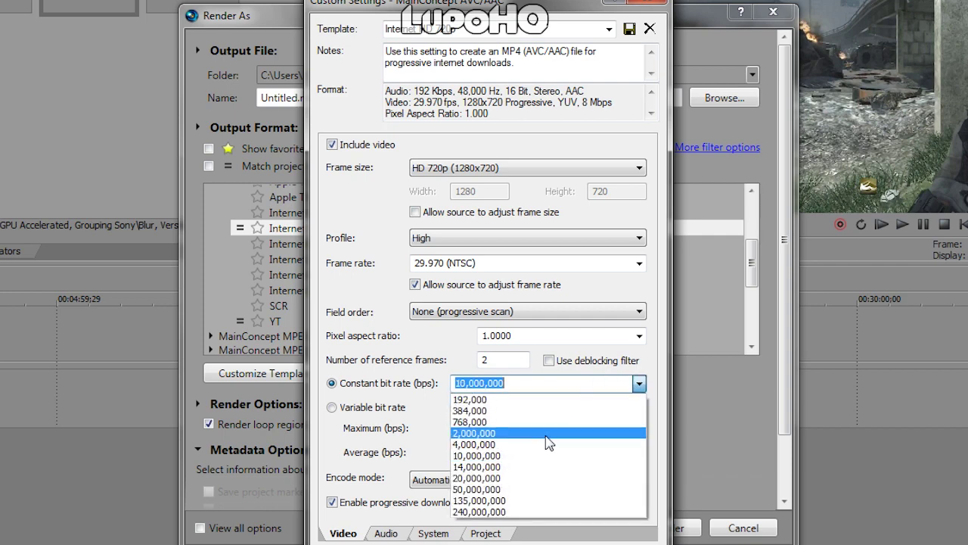
left_click(474, 456)
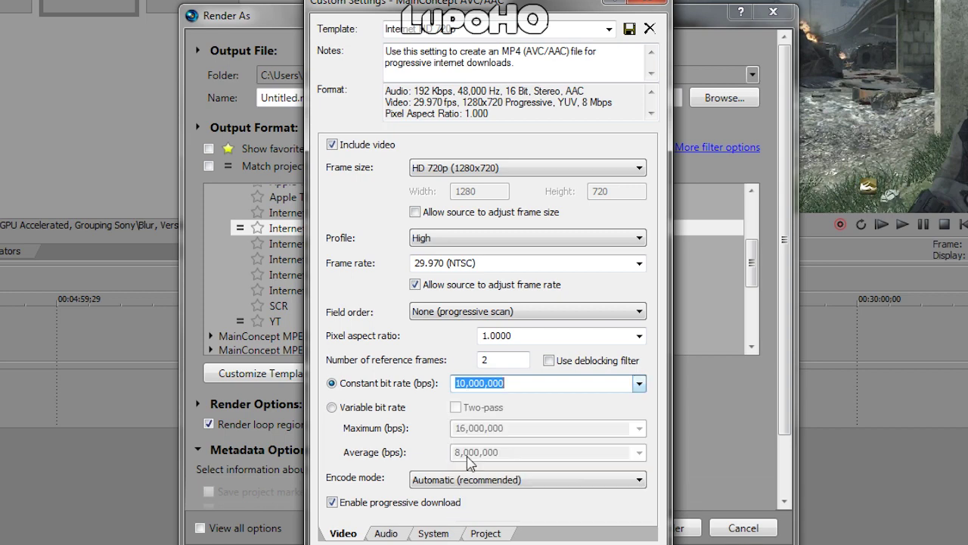
left_click(471, 481)
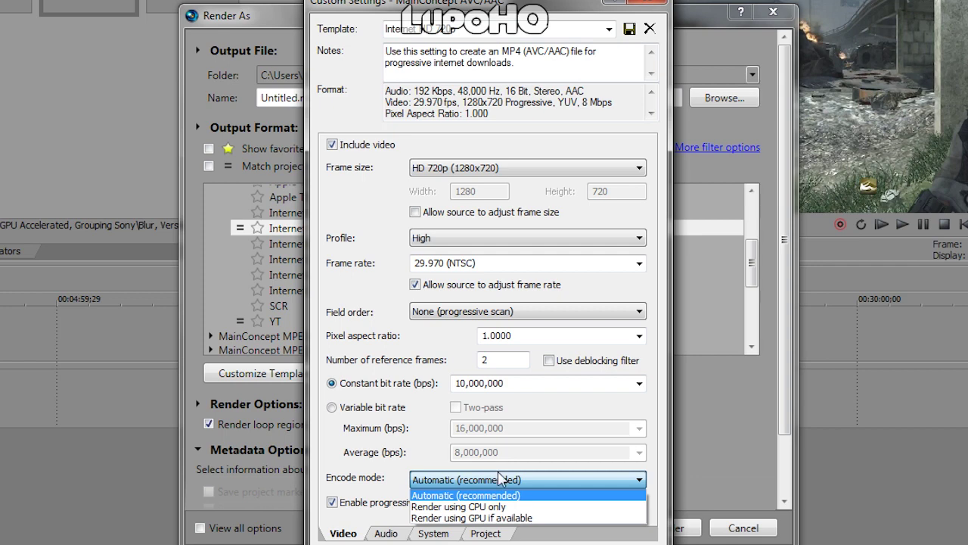
left_click(501, 521)
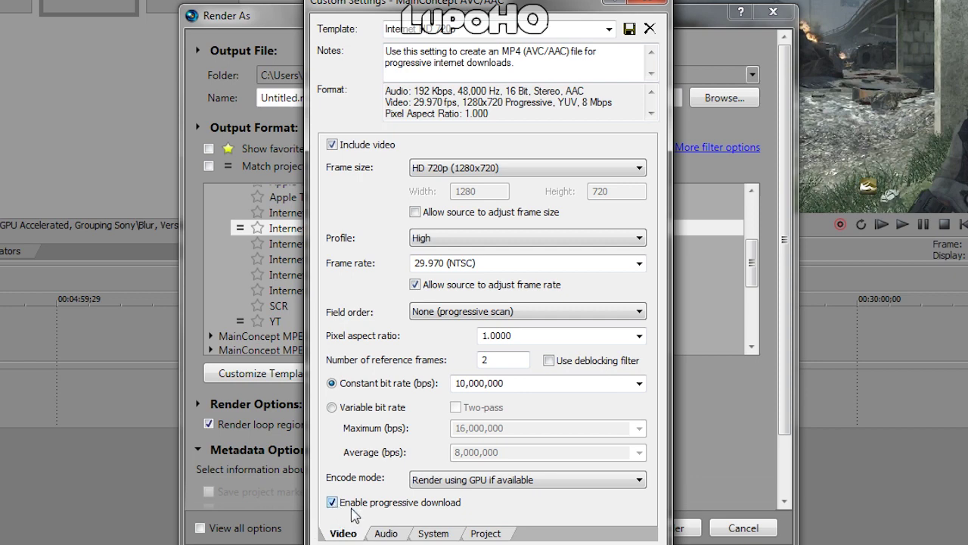
Review the template's audio settings and check whether GPU rendering is available on the system
left_click(386, 532)
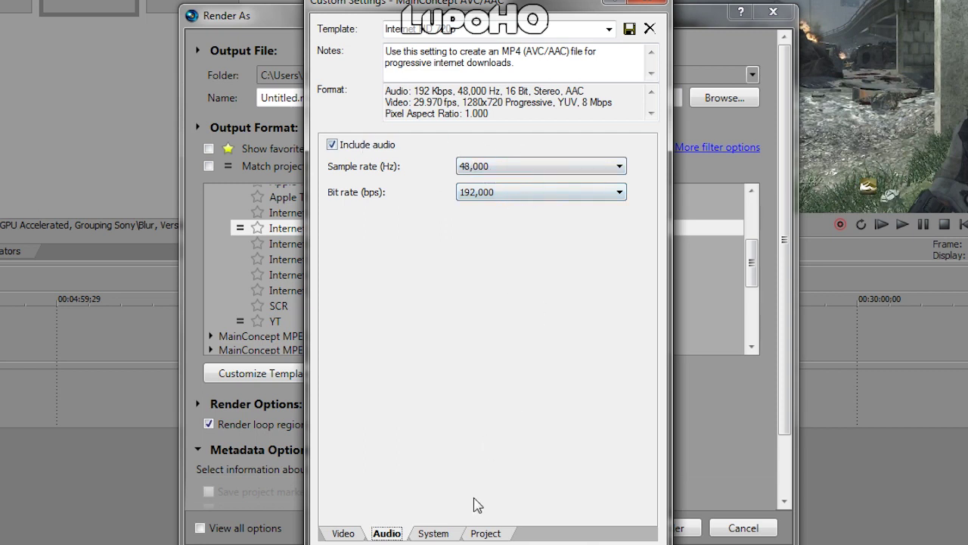
left_click(440, 535)
left_click(377, 173)
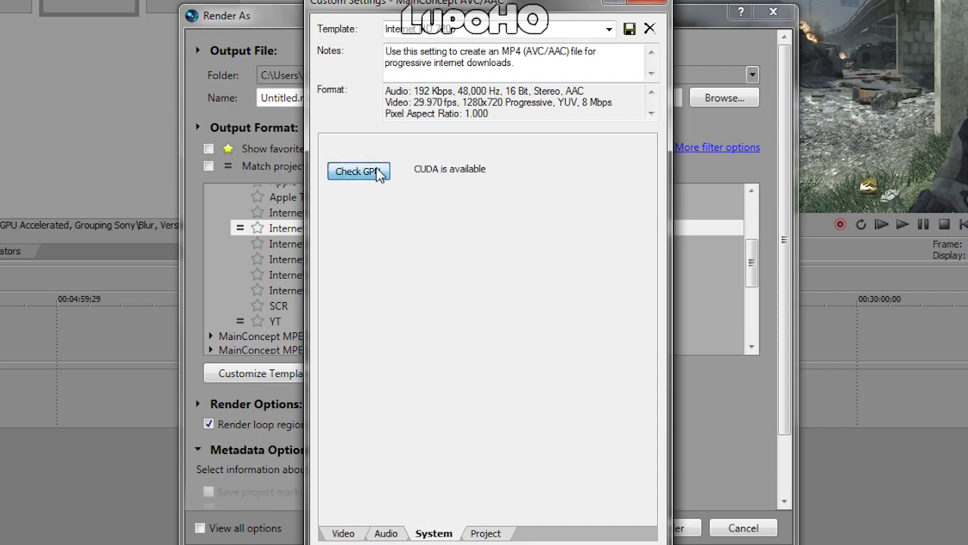
Set the template's video rendering quality to Best
left_click(486, 534)
left_click(560, 152)
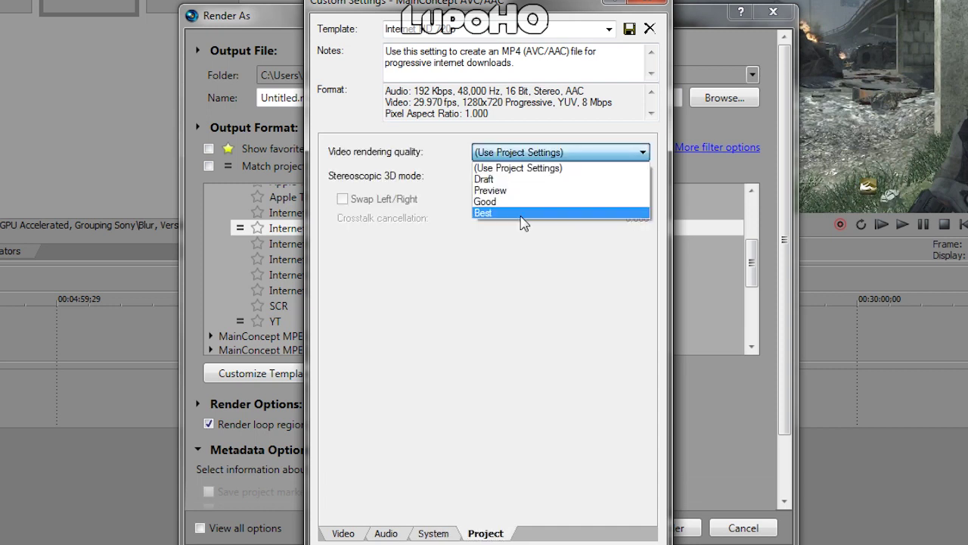
left_click(520, 212)
Review the encode mode options and the system and project settings of the custom template
left_click(424, 534)
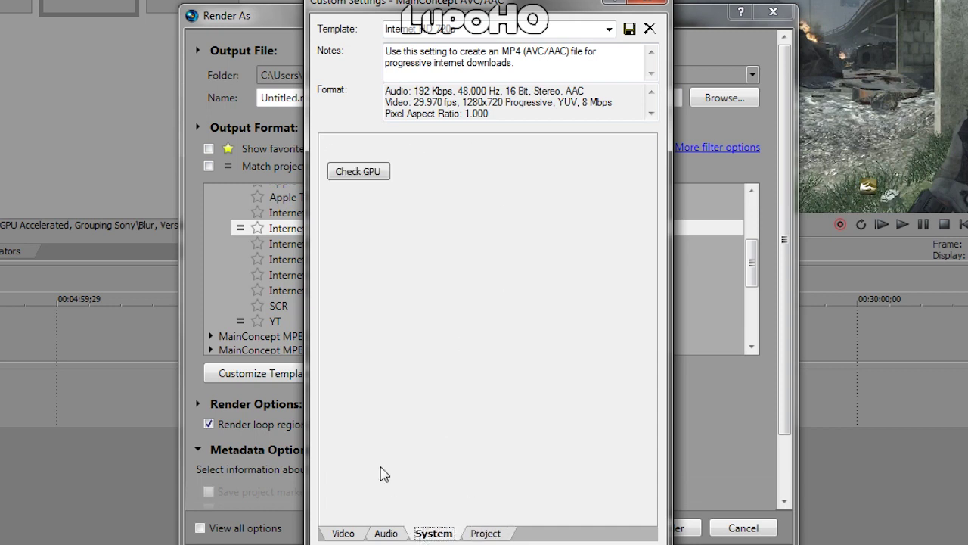
left_click(354, 532)
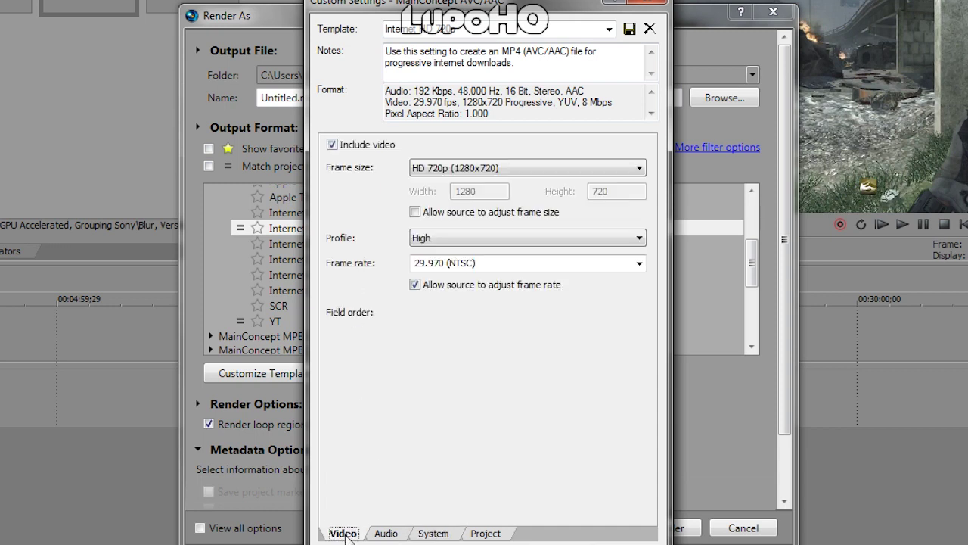
left_click(431, 484)
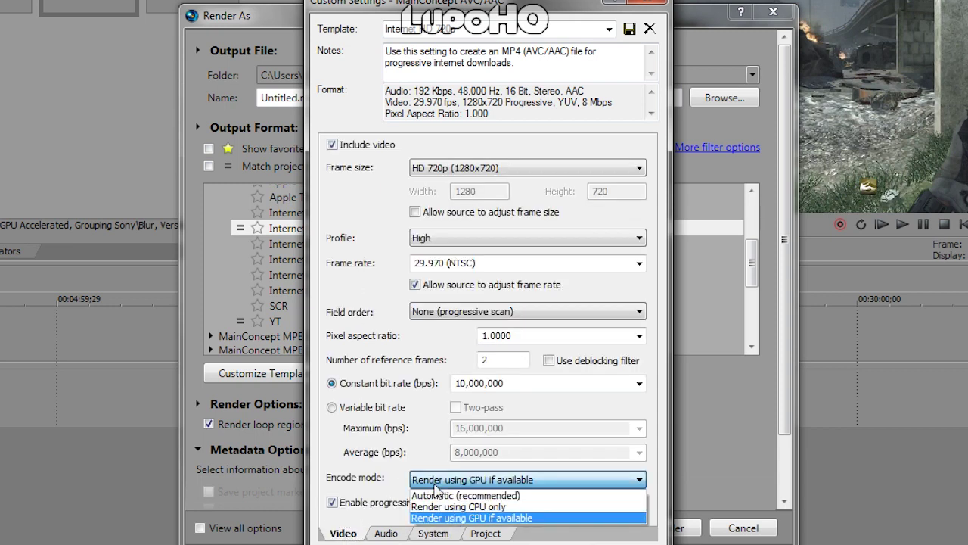
left_click(442, 486)
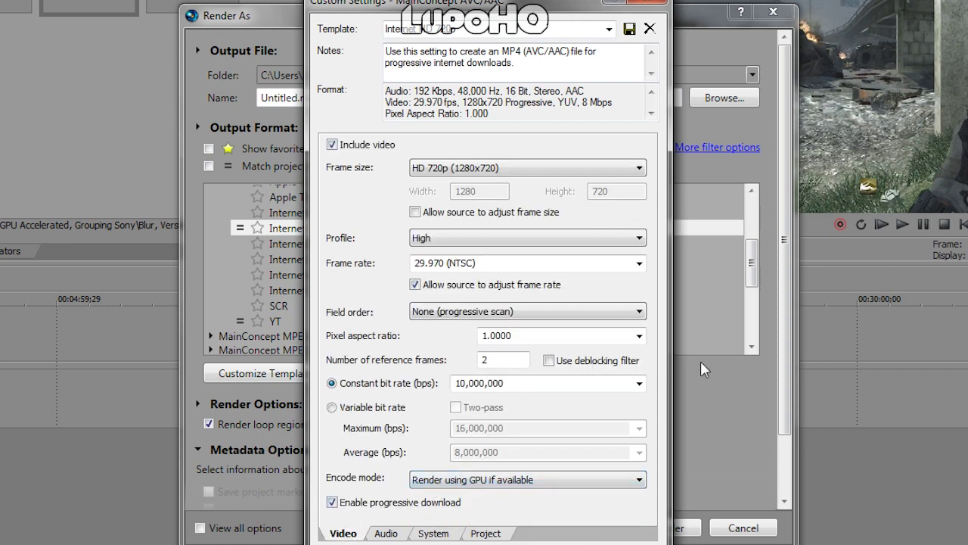
left_click(451, 536)
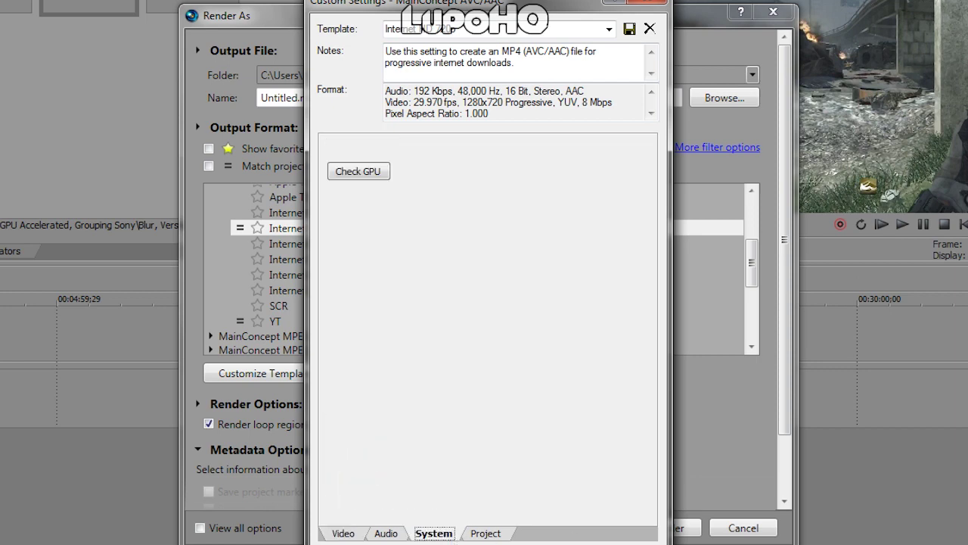
left_click(485, 533)
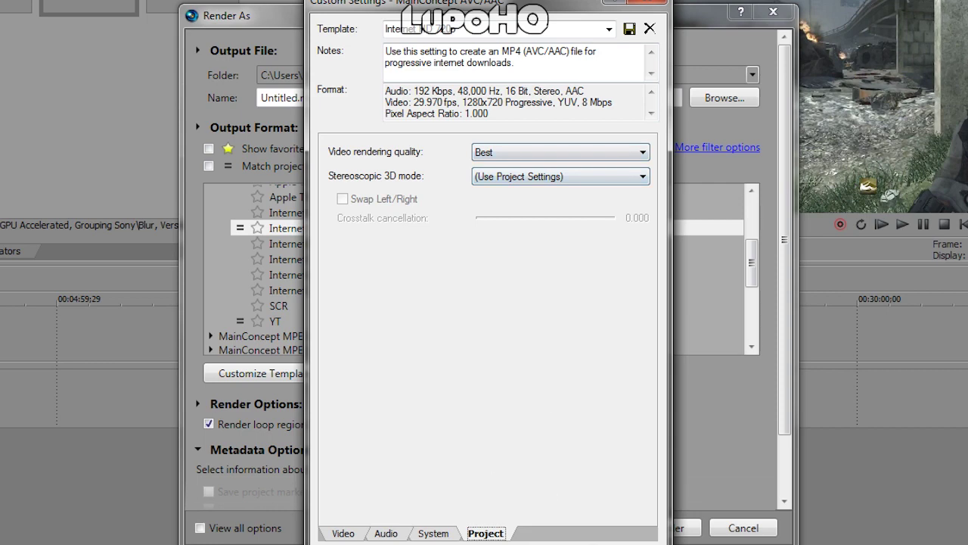
Accept the custom settings, name the output file test on the Desktop, and start rendering it as MainConcept AVC/AAC (*.mp4)
key("Return")
left_click(725, 97)
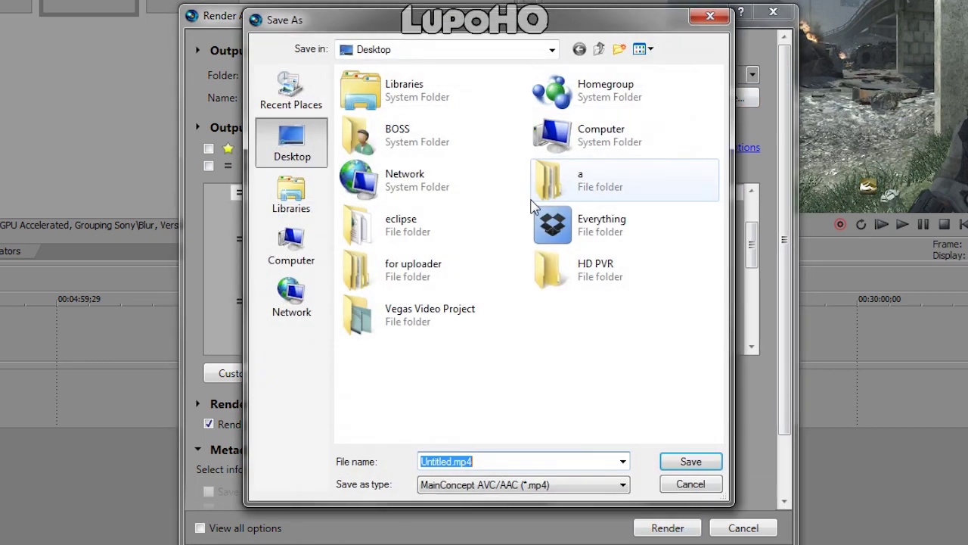
type("test")
key("Return")
key("Return")
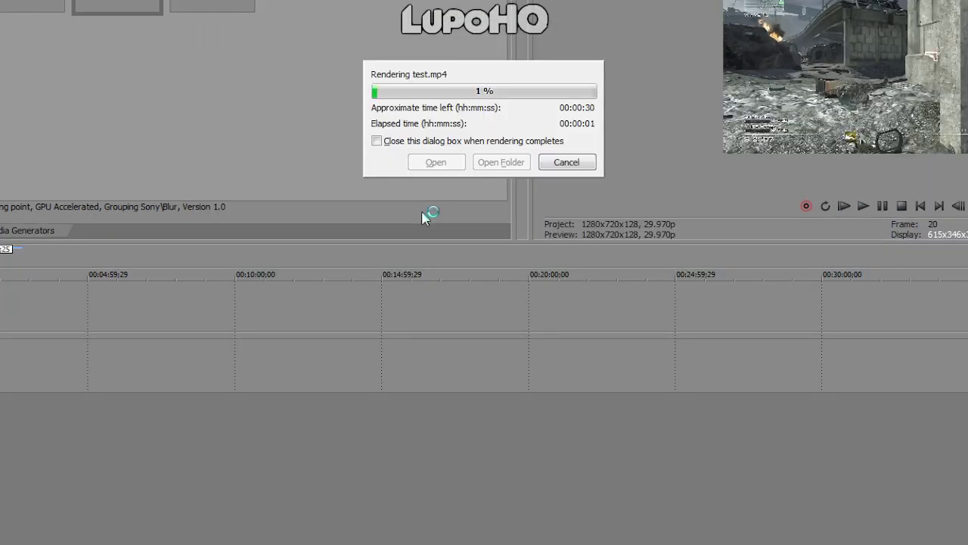